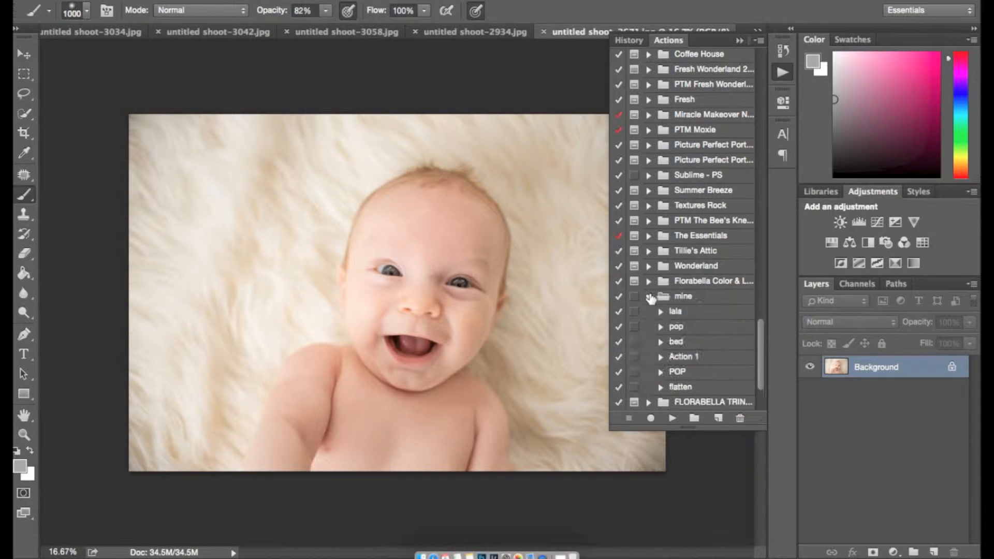
Step: Play the POP action from the 'mine' set on the baby portrait
{"action": "left_click", "coordinate": [684, 372]}
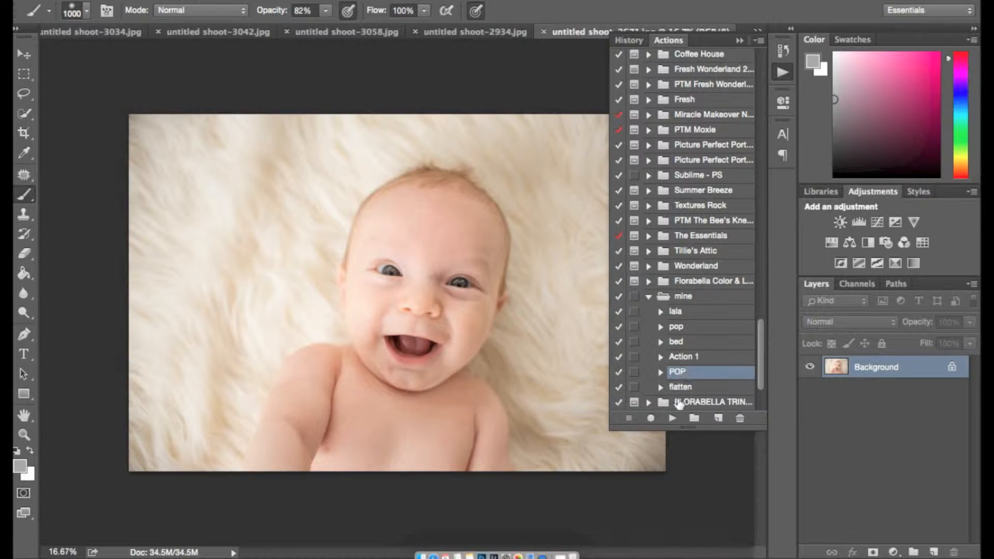
{"action": "left_click", "coordinate": [672, 418]}
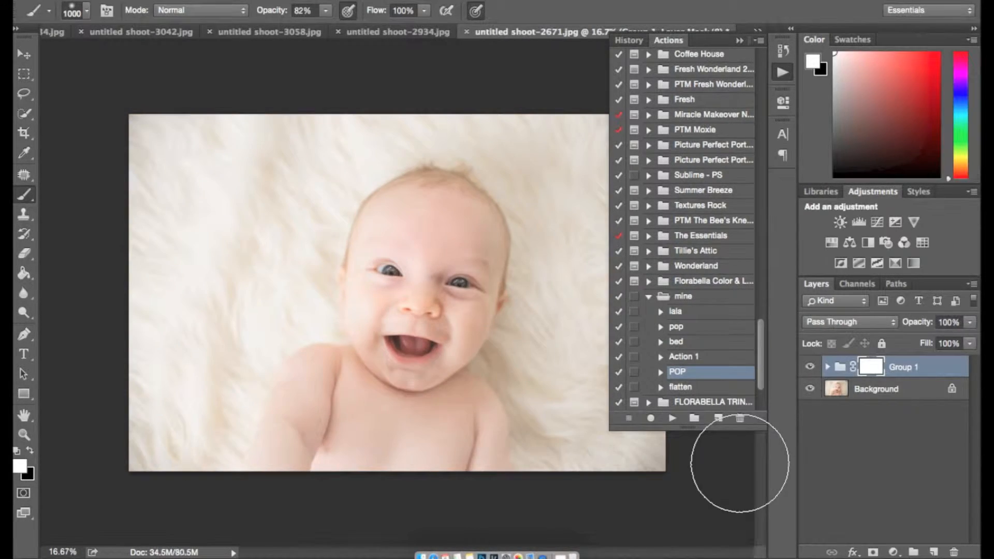
Step: Expand Group 1 and toggle Layer 1, Levels 1 and Curves 2 to compare their effects
{"action": "left_click", "coordinate": [741, 40]}
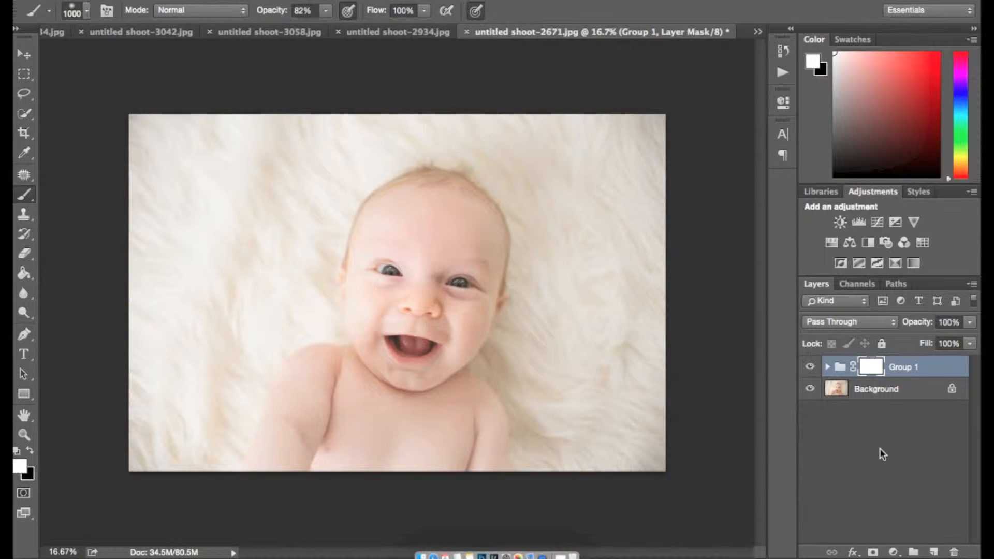
{"action": "left_click", "coordinate": [827, 367]}
{"action": "left_click", "coordinate": [810, 390]}
{"action": "left_click", "coordinate": [810, 390]}
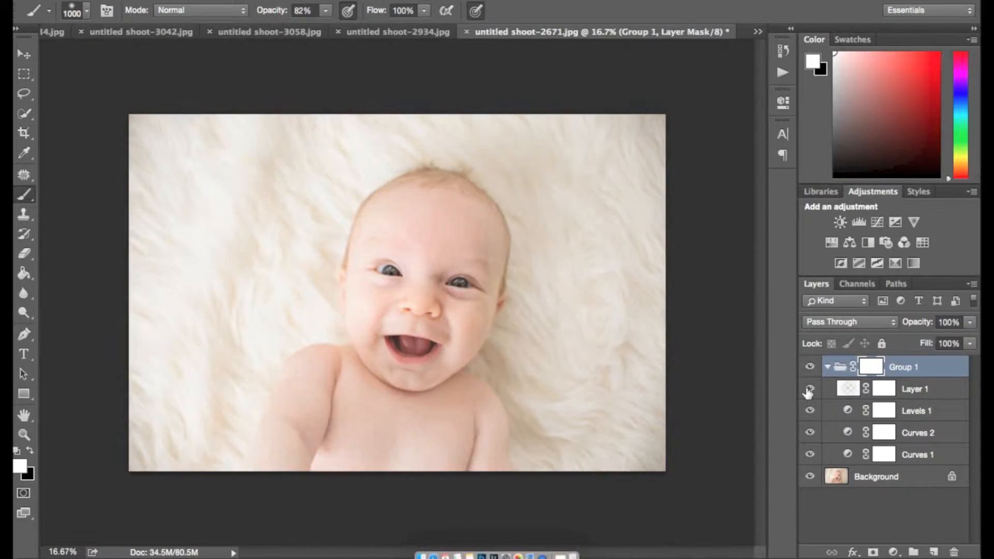
{"action": "left_click", "coordinate": [810, 410]}
{"action": "left_click", "coordinate": [811, 411]}
{"action": "left_click", "coordinate": [812, 395]}
{"action": "left_click", "coordinate": [812, 409]}
{"action": "left_click", "coordinate": [811, 433]}
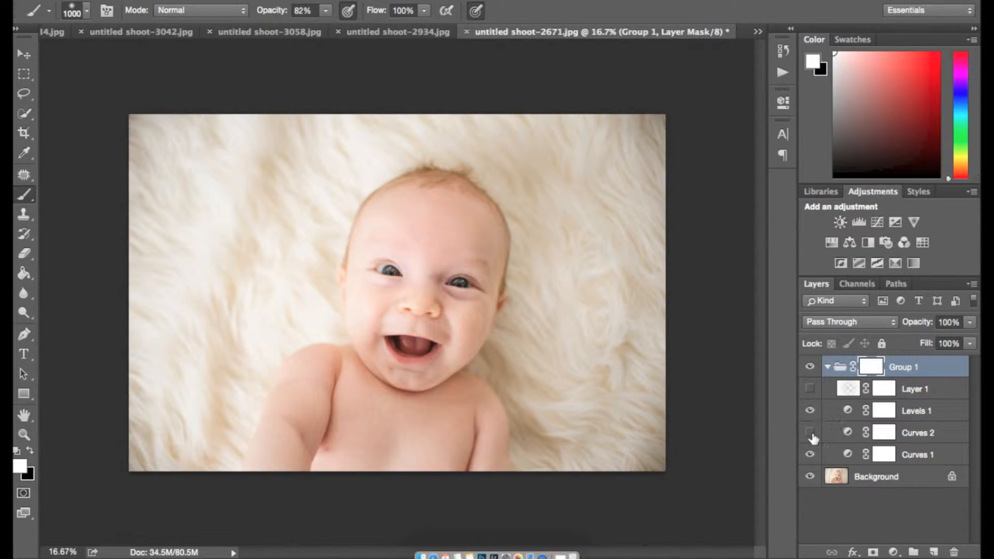
{"action": "left_click", "coordinate": [810, 411]}
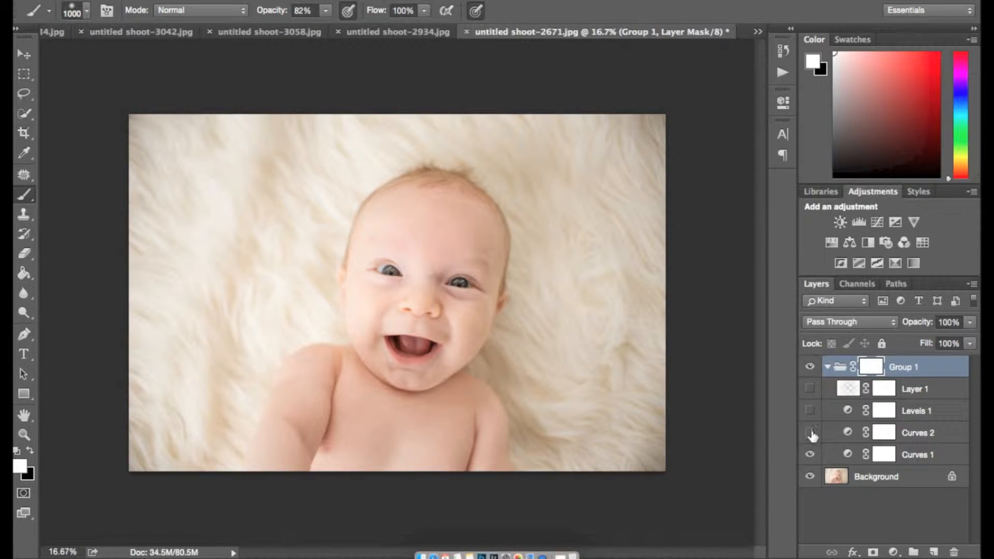
{"action": "left_click", "coordinate": [811, 433]}
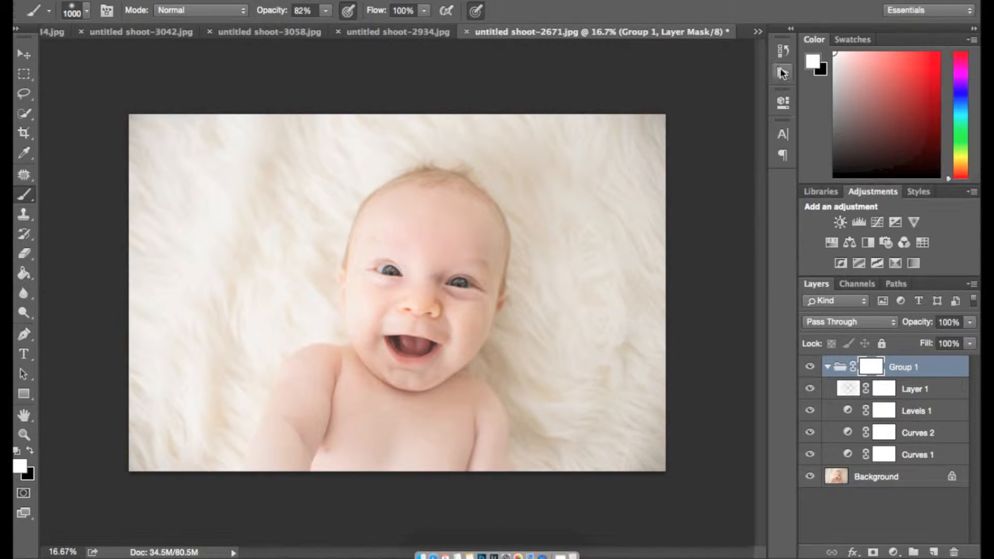
{"action": "left_click", "coordinate": [781, 58]}
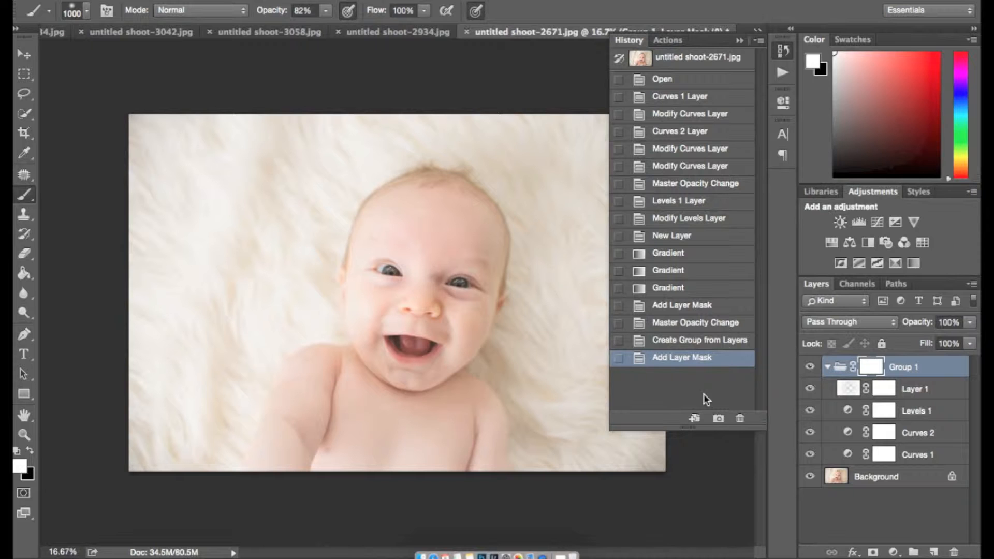
Step: Save the edited state as Snapshot 1, then delete the POP group to restore the Background
{"action": "left_click", "coordinate": [718, 418]}
{"action": "left_click", "coordinate": [741, 40]}
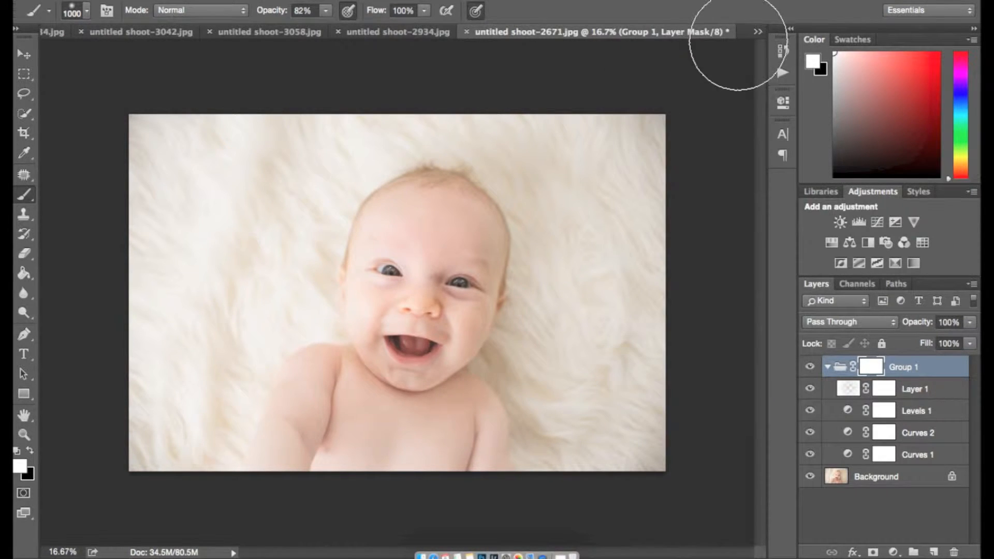
{"action": "key", "text": "BackSpace"}
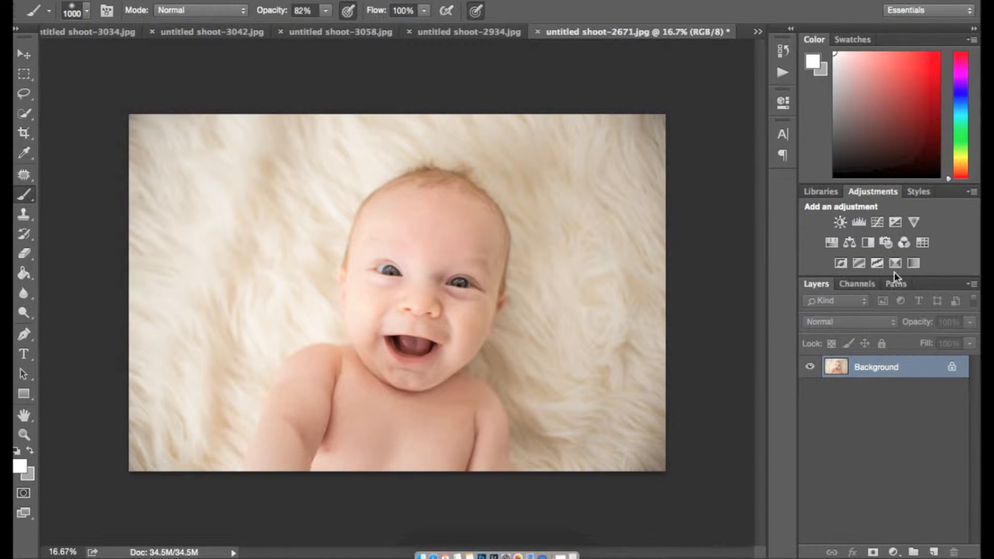
Step: Add a Curves adjustment layer lifting the midtone point from input 105 to output 119
{"action": "left_click", "coordinate": [878, 222]}
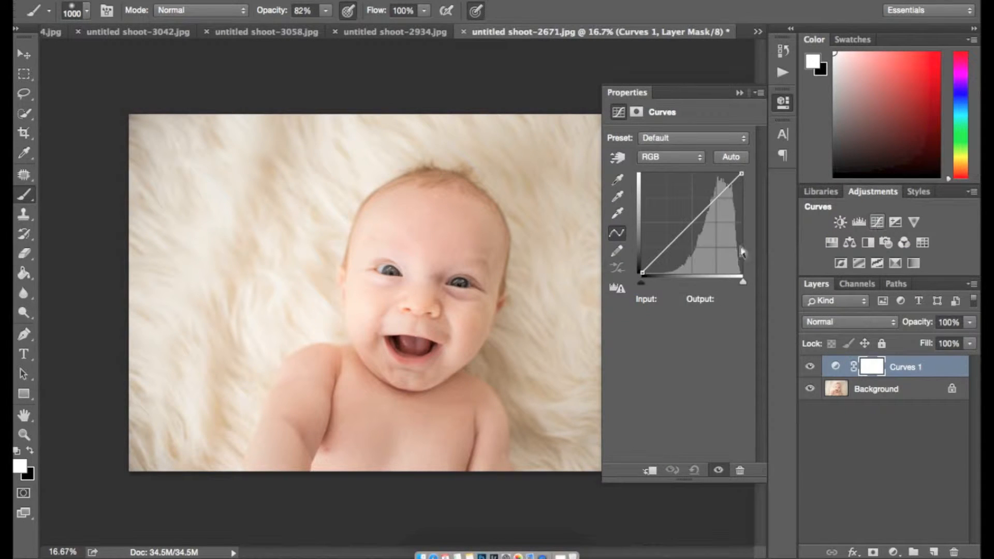
{"action": "left_click", "coordinate": [685, 229]}
{"action": "left_click_drag", "start_coordinate": [685, 228], "coordinate": [685, 229]}
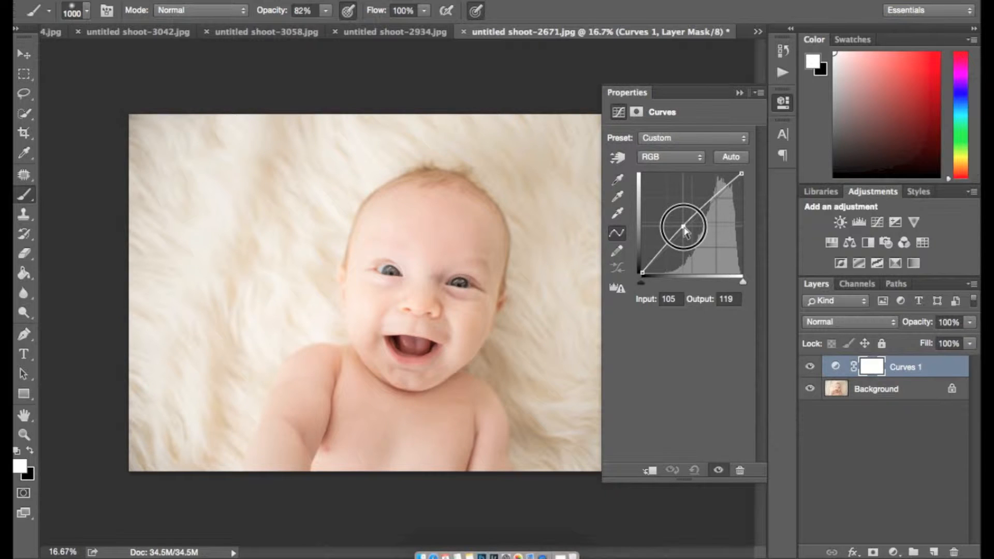
{"action": "left_click", "coordinate": [740, 93]}
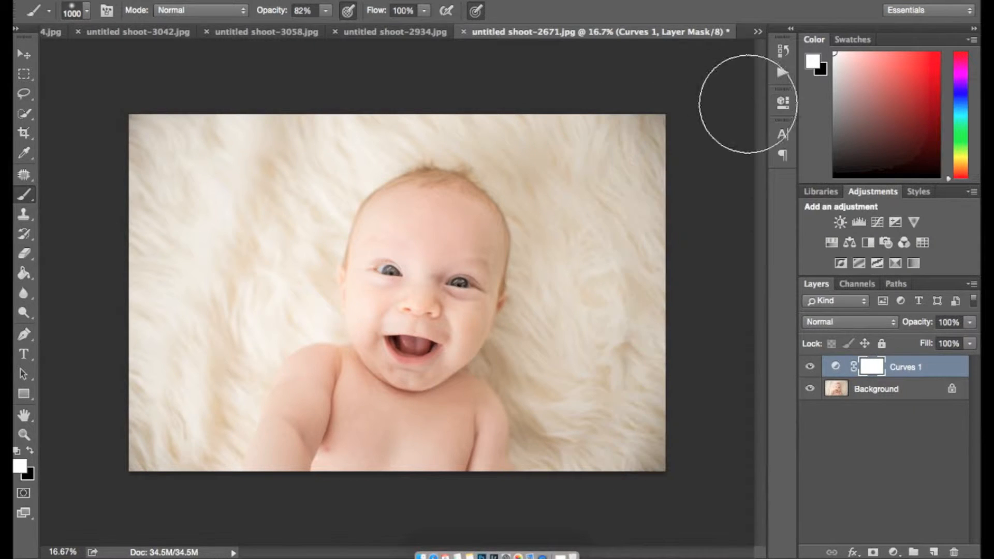
Step: Rename the Curves 1 layer to 'Brighten'
{"action": "right_click", "coordinate": [897, 371]}
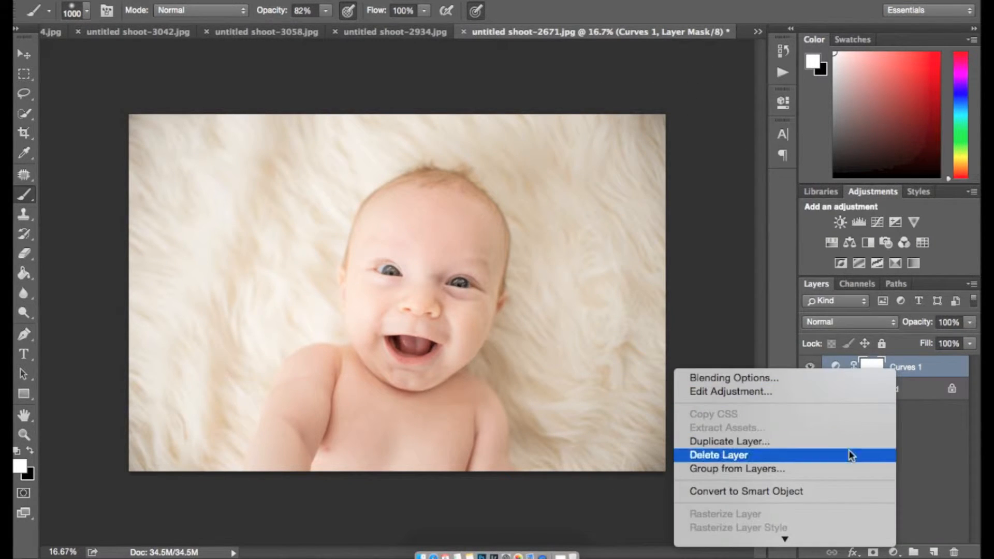
{"action": "left_click", "coordinate": [926, 428]}
{"action": "double_click", "coordinate": [904, 367]}
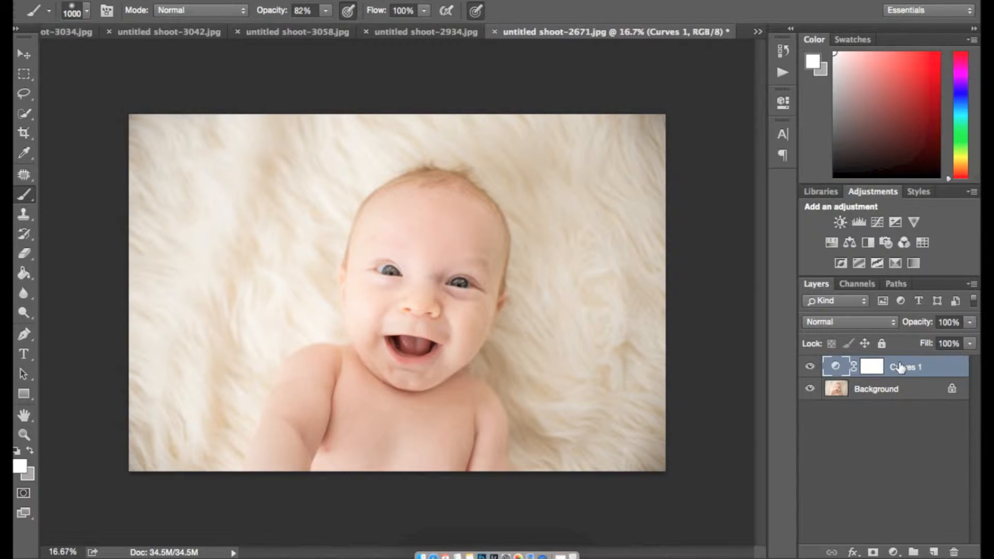
{"action": "type", "text": "G"}
{"action": "type", "text": "righten"}
{"action": "key", "text": "Return"}
{"action": "left_click", "coordinate": [908, 442]}
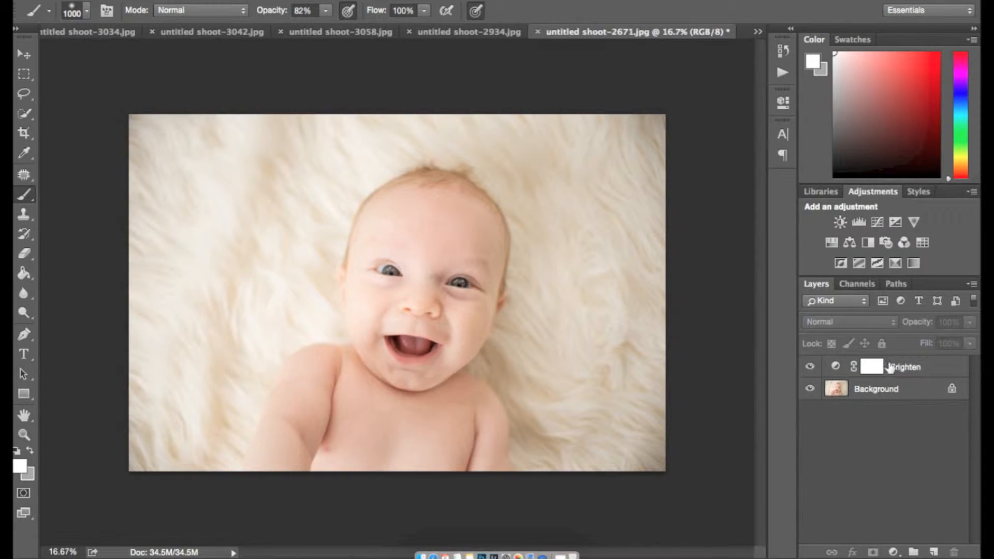
{"action": "left_click", "coordinate": [878, 222]}
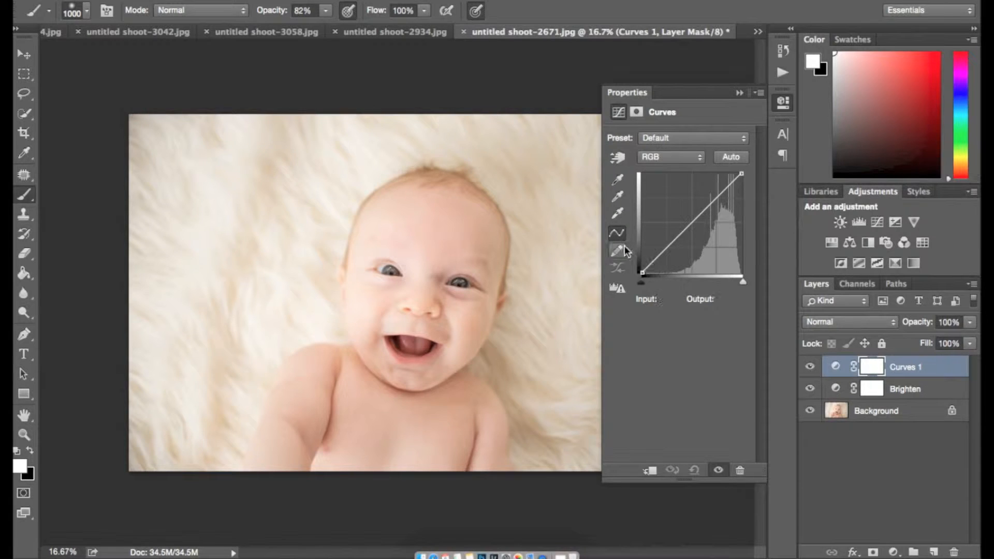
Step: Set the new Curves layer's white point from the fur and black point from the iris
{"action": "left_click", "coordinate": [618, 213]}
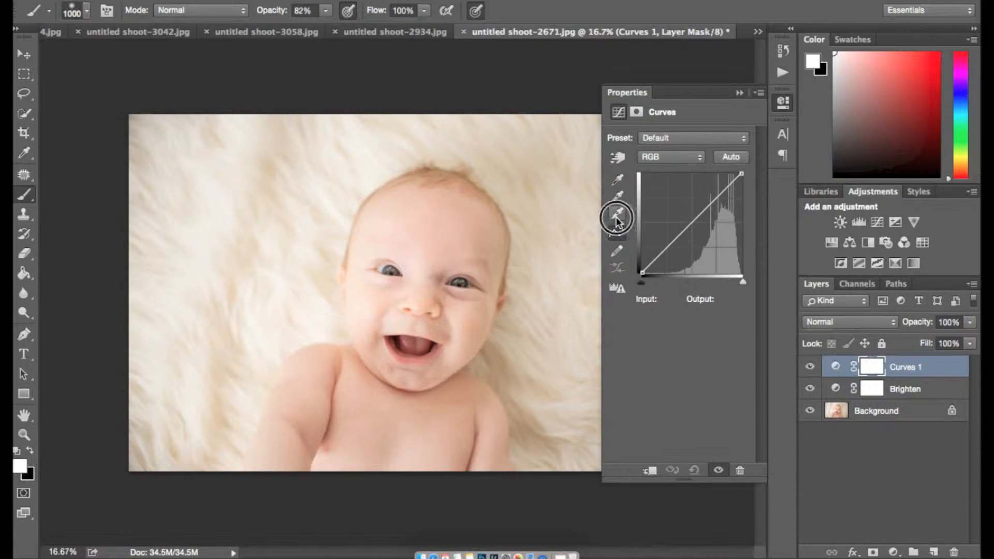
{"action": "left_click", "coordinate": [331, 202]}
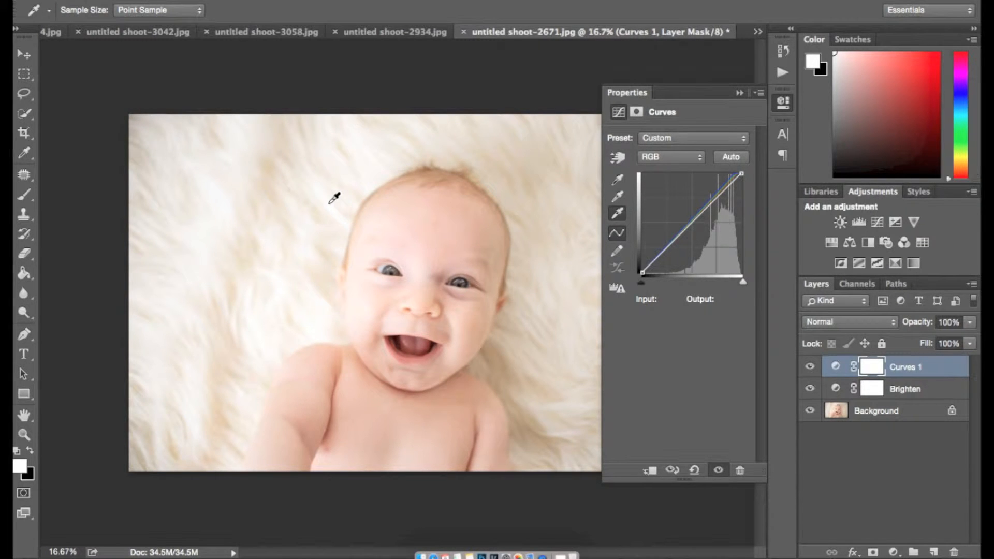
{"action": "left_click", "coordinate": [618, 180]}
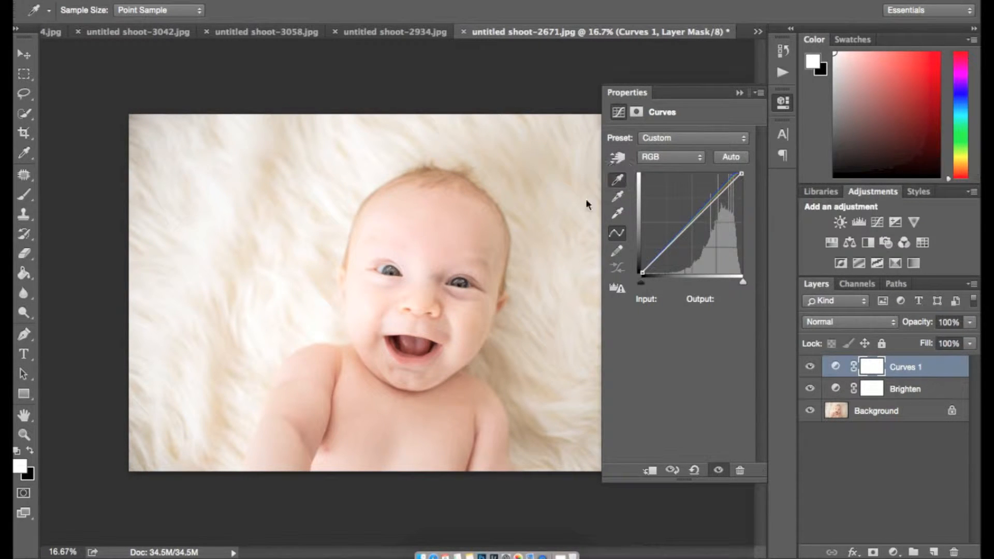
{"action": "scroll", "coordinate": [504, 293], "scroll_direction": "up", "scroll_amount": 8}
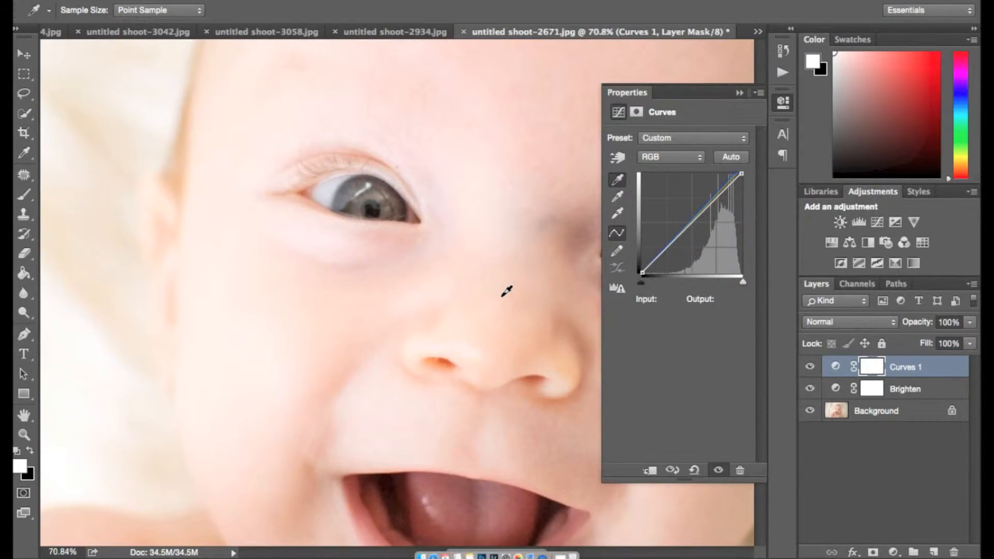
{"action": "scroll", "coordinate": [507, 291], "scroll_direction": "up", "scroll_amount": 4}
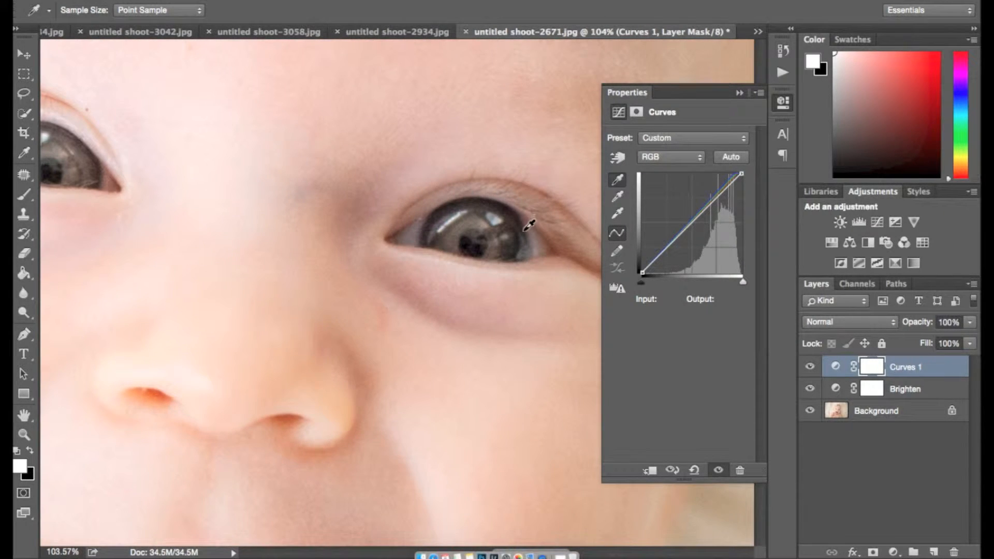
{"action": "left_click", "coordinate": [524, 242]}
{"action": "scroll", "coordinate": [454, 258], "scroll_direction": "down", "scroll_amount": 8}
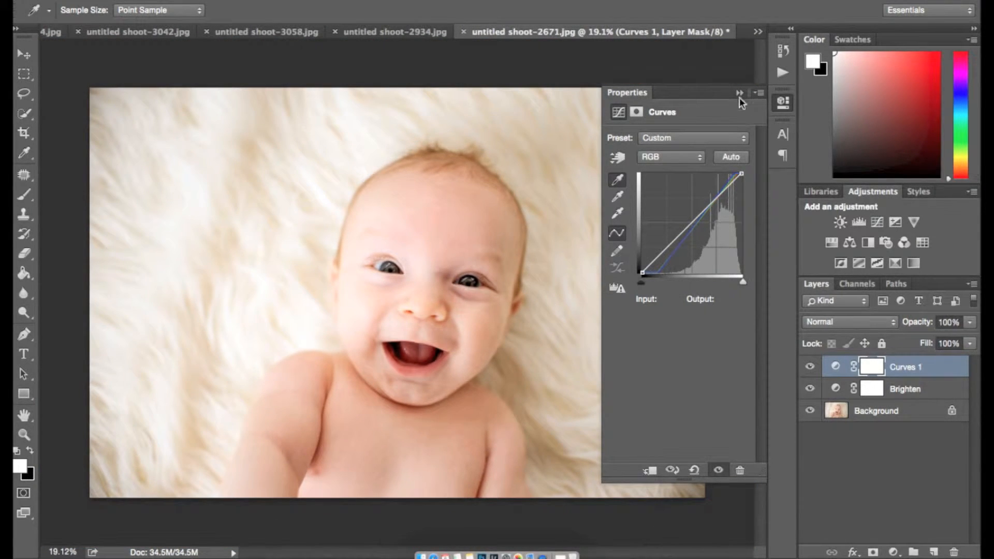
{"action": "left_click", "coordinate": [740, 94]}
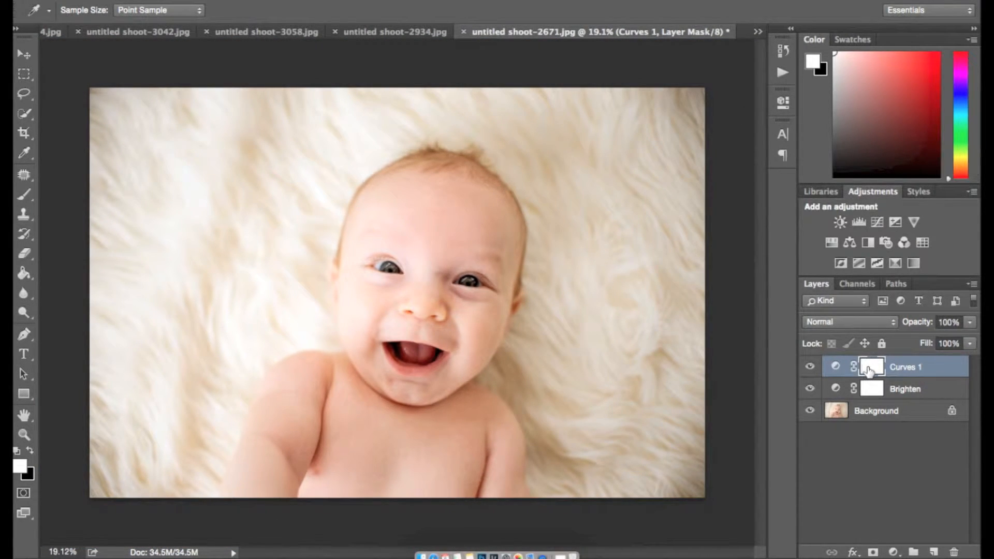
Step: Lower the Curves 1 layer opacity to 24%
{"action": "key", "text": "b"}
{"action": "mouse_move", "coordinate": [911, 322]}
{"action": "left_mouse_down"}
{"action": "mouse_move", "coordinate": [818, 327]}
{"action": "mouse_move", "coordinate": [838, 330]}
{"action": "mouse_move", "coordinate": [828, 326]}
{"action": "left_mouse_up"}
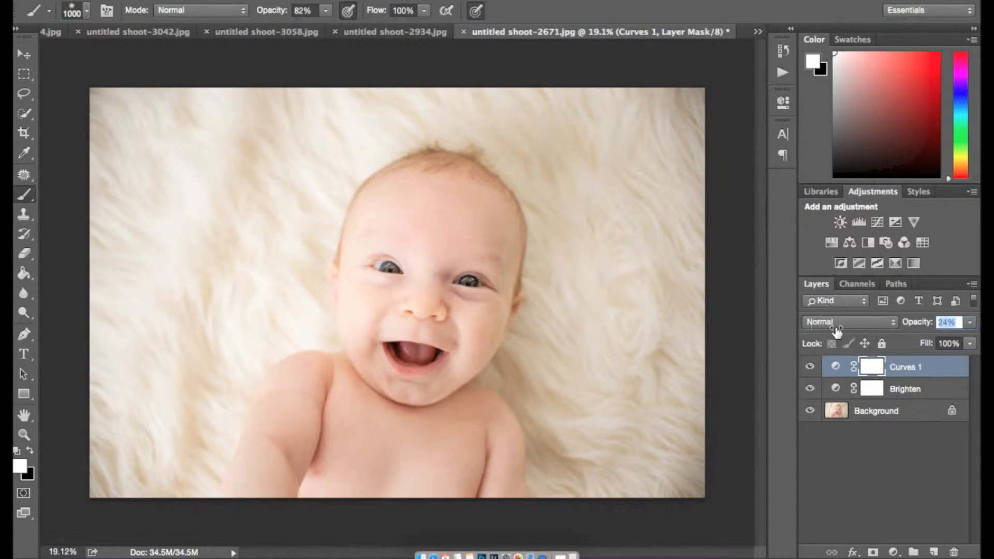
{"action": "left_click", "coordinate": [881, 388]}
Step: Add a Levels adjustment above Curves 1 with its output white lowered to tame highlights
{"action": "left_click", "coordinate": [903, 375]}
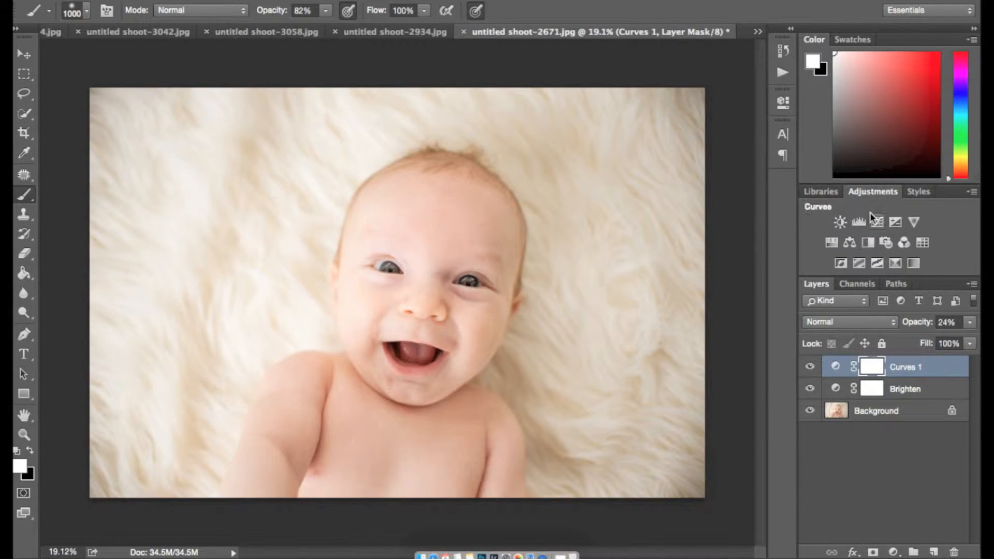
{"action": "left_click", "coordinate": [858, 222]}
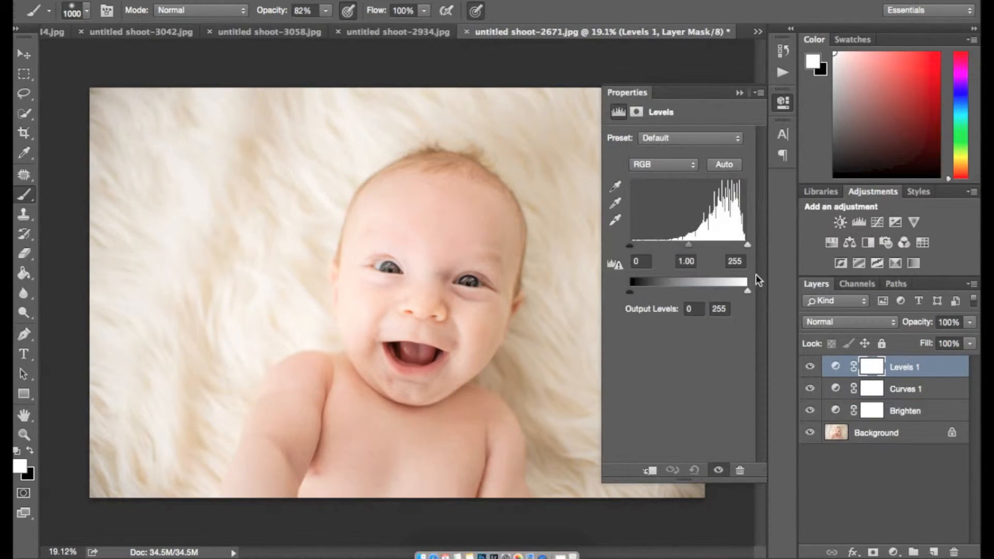
{"action": "left_click_drag", "start_coordinate": [745, 295], "coordinate": [755, 295]}
{"action": "left_click", "coordinate": [741, 92]}
Step: Rename the Curves 1 layer to 'Pop of contrast'
{"action": "left_click", "coordinate": [902, 391]}
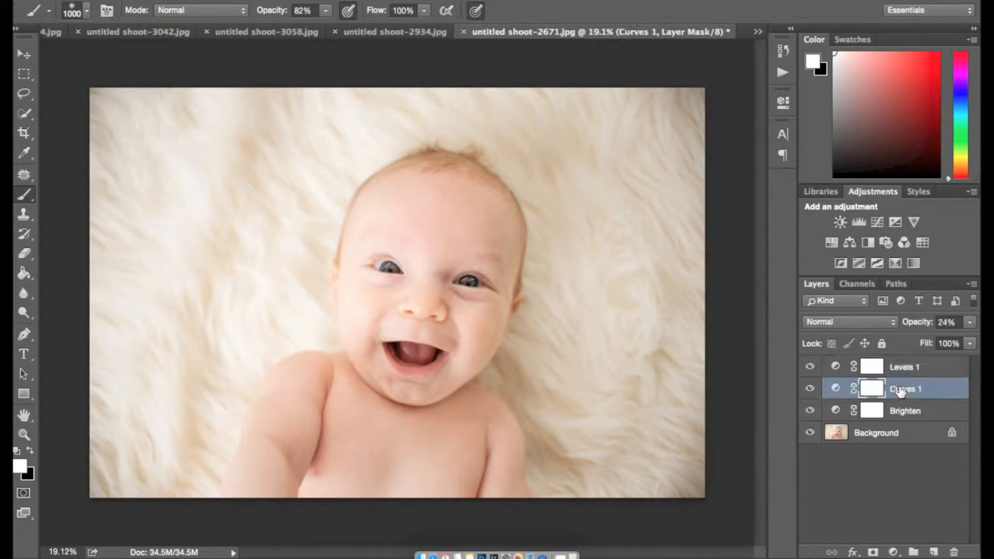
{"action": "right_click", "coordinate": [900, 393]}
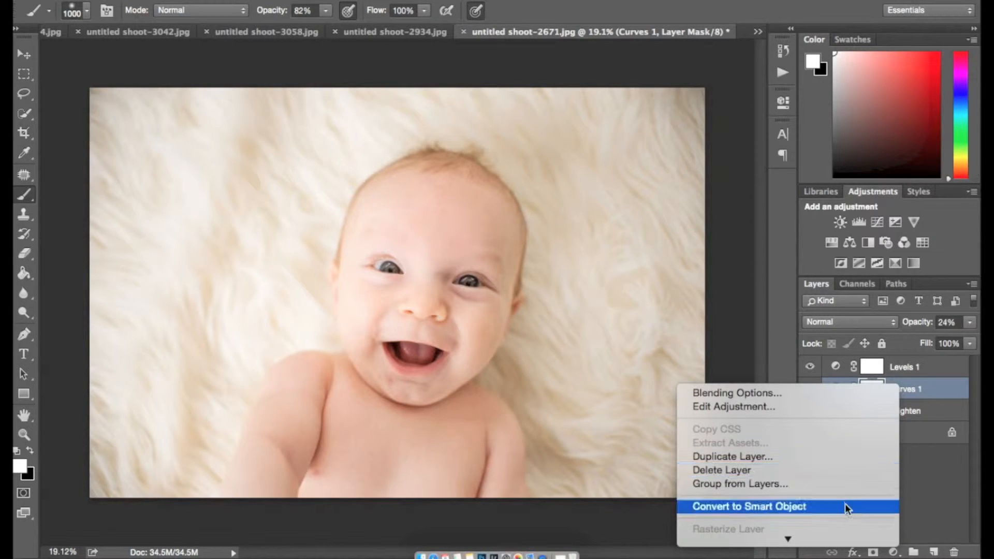
{"action": "left_click", "coordinate": [926, 452]}
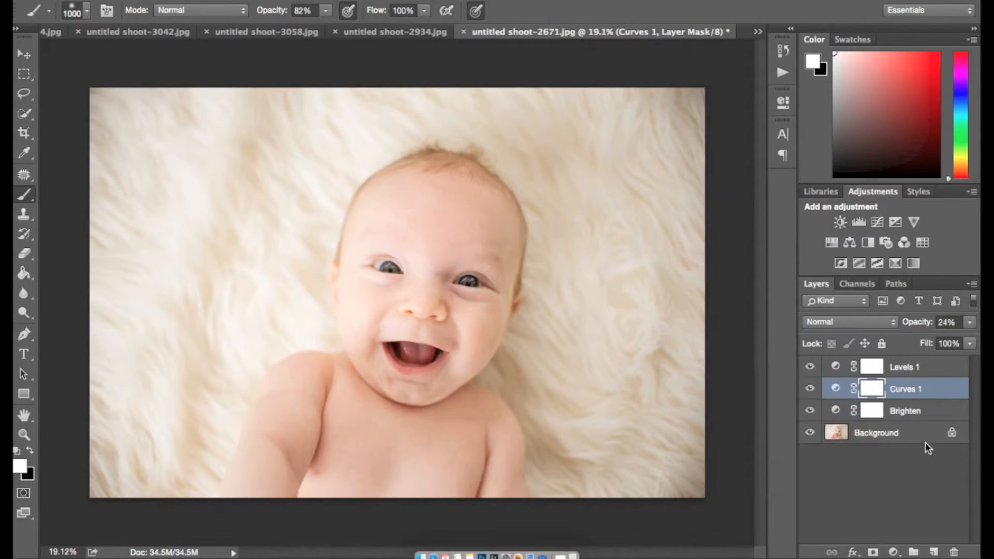
{"action": "left_click", "coordinate": [901, 393]}
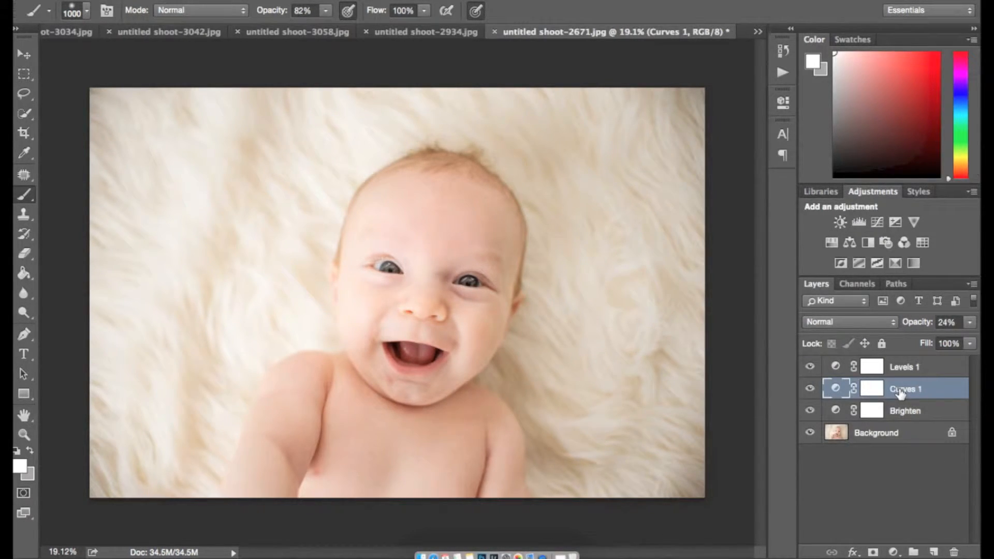
{"action": "double_click", "coordinate": [901, 392]}
{"action": "type", "text": "Pop of contrast"}
{"action": "key", "text": "Return"}
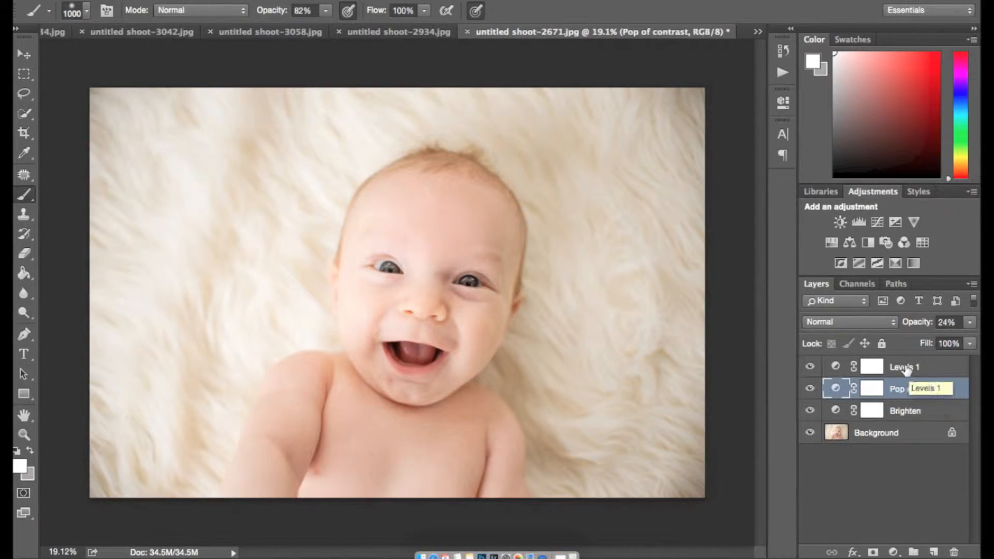
Step: Rename Levels 1 to 'Save high lights' and add a new empty layer on top
{"action": "double_click", "coordinate": [905, 368]}
{"action": "type", "text": "Save high lights"}
{"action": "key", "text": "Return"}
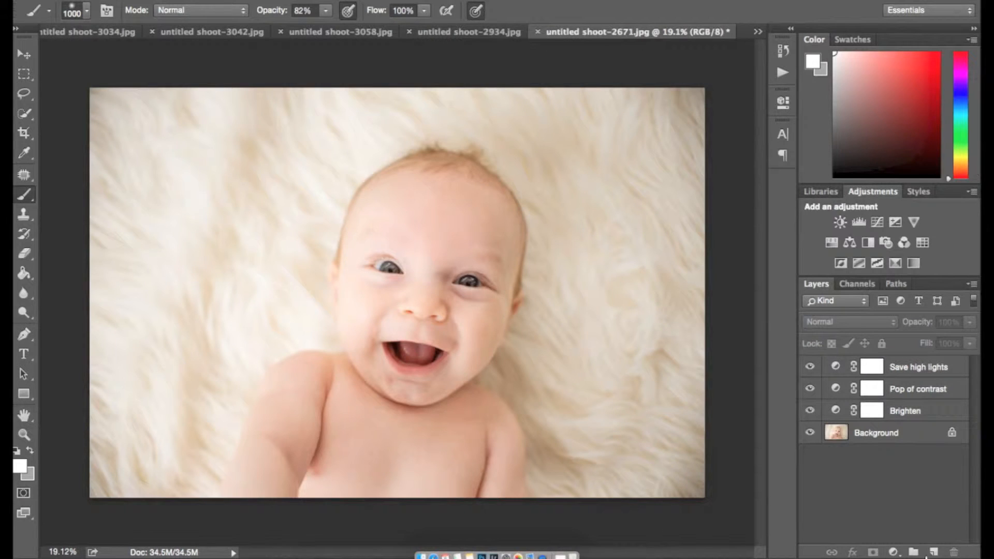
{"action": "left_click", "coordinate": [935, 552]}
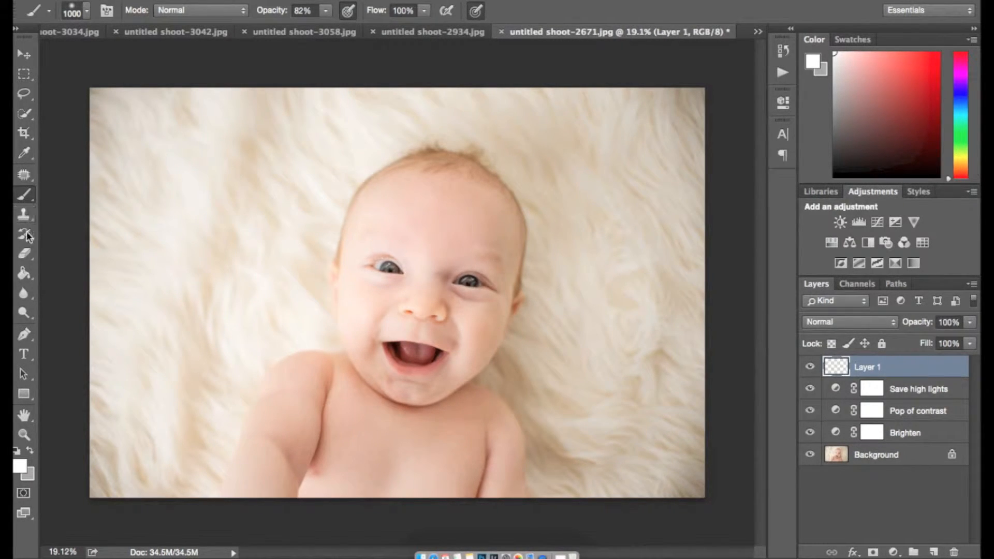
Step: Draw a beige gradient sampled from the fur, from the baby's nose out to the top-left
{"action": "left_click", "coordinate": [26, 275]}
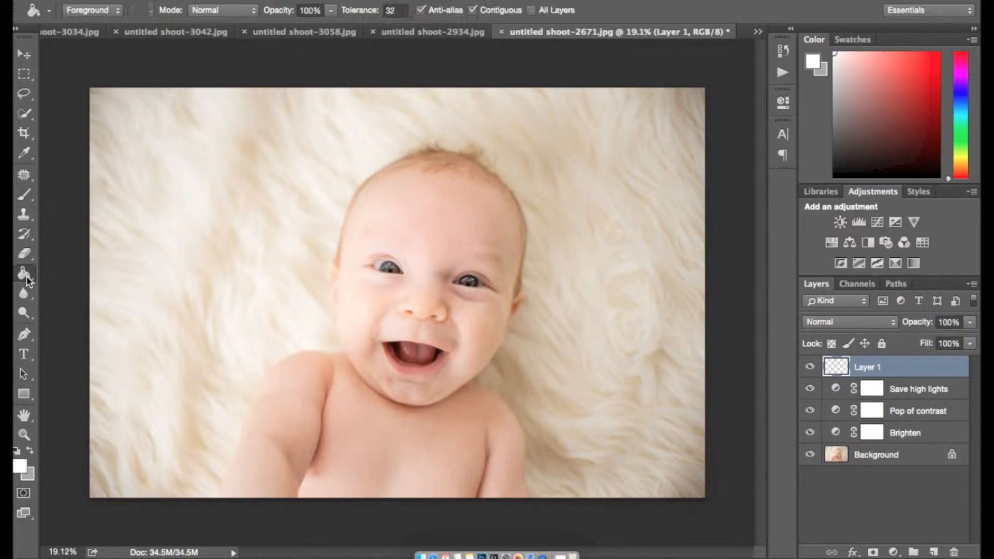
{"action": "left_click_drag", "start_coordinate": [27, 275], "coordinate": [73, 270]}
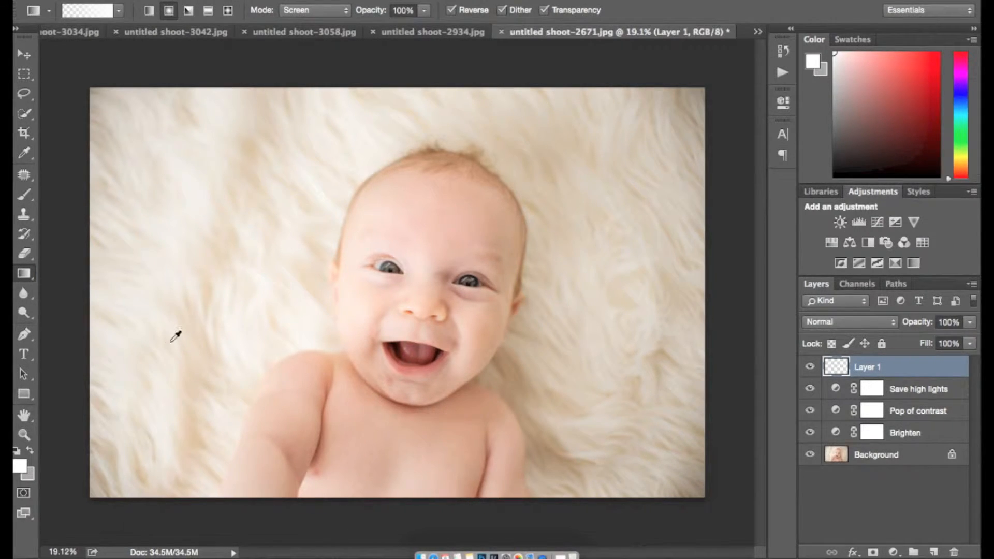
{"action": "left_click", "coordinate": [187, 185], "text": "alt"}
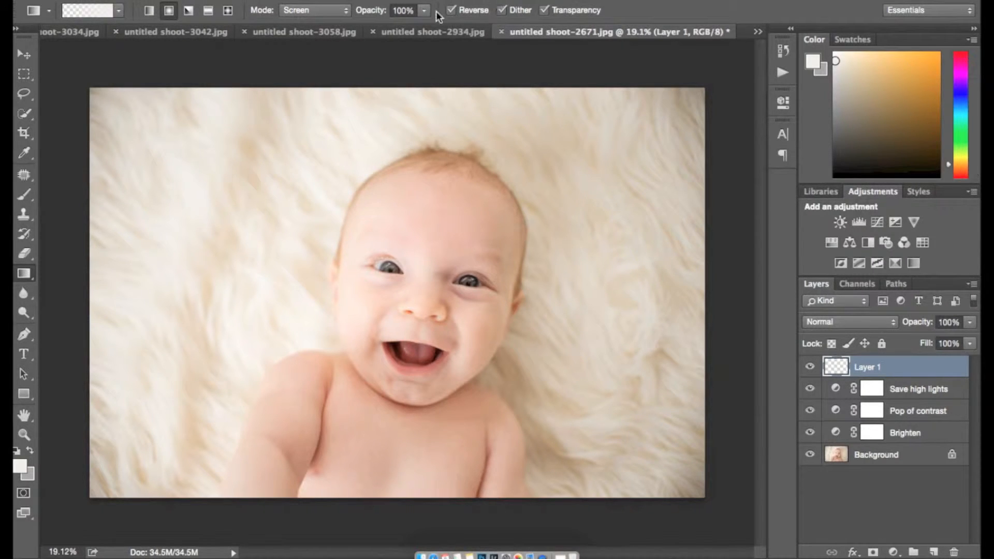
{"action": "left_click_drag", "start_coordinate": [418, 319], "coordinate": [103, 102]}
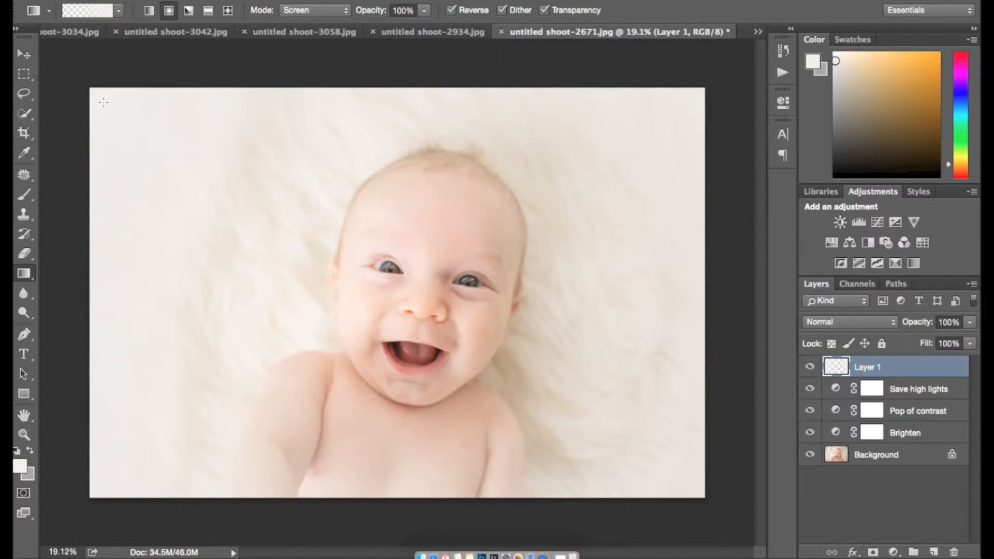
Step: Set the gradient layer to 74% opacity, add a layer mask and name it 'Airy edges'
{"action": "left_click_drag", "start_coordinate": [930, 326], "coordinate": [907, 325]}
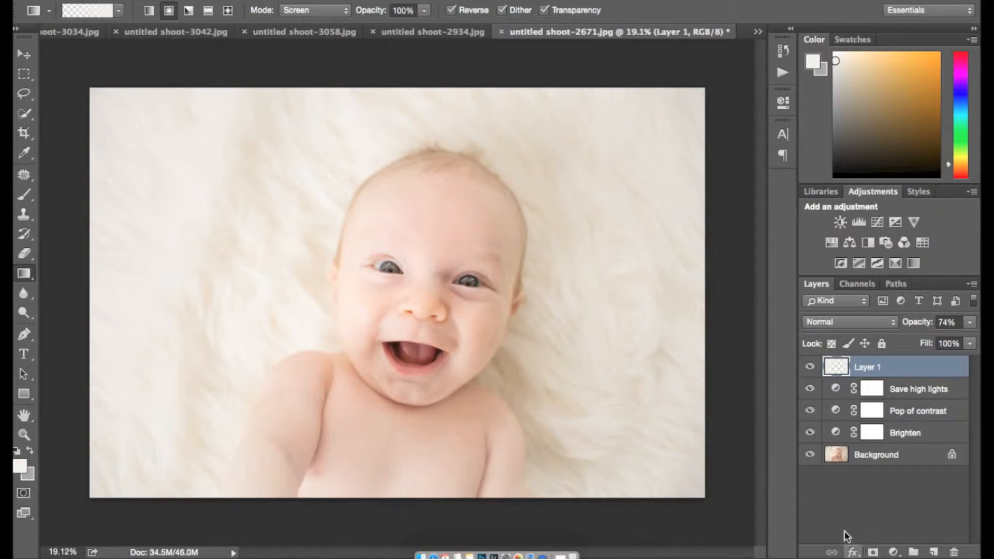
{"action": "left_click", "coordinate": [874, 553]}
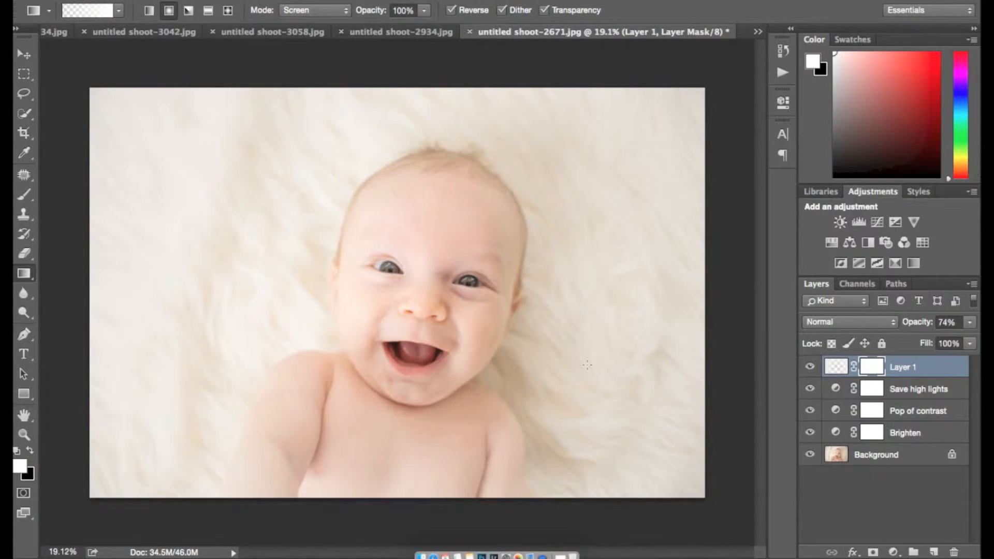
{"action": "key", "text": "b"}
{"action": "double_click", "coordinate": [901, 368]}
{"action": "type", "text": "Airy edges"}
{"action": "key", "text": "Return"}
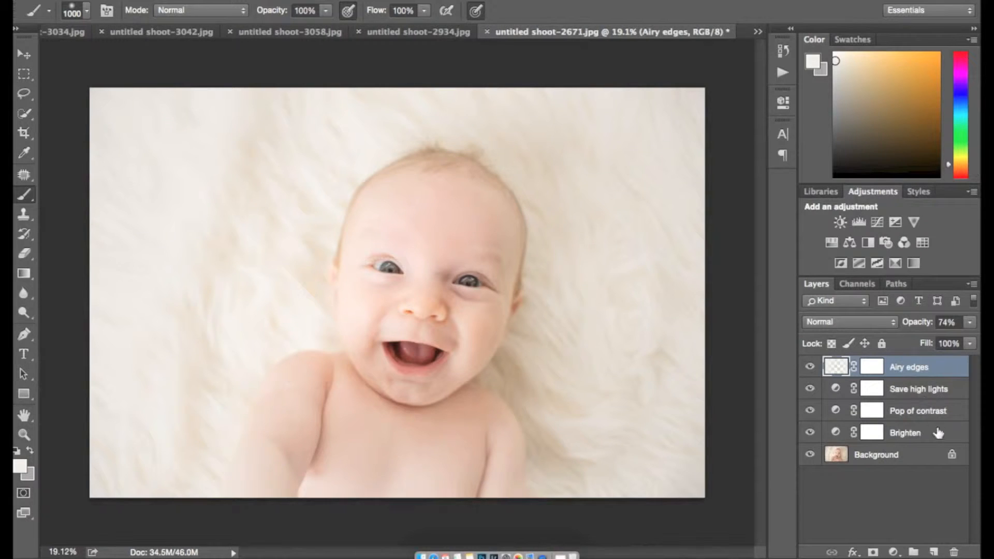
Step: Group the four adjustment layers as 'Clean Pop' and add a group mask
{"action": "left_click", "coordinate": [928, 440], "text": "shift"}
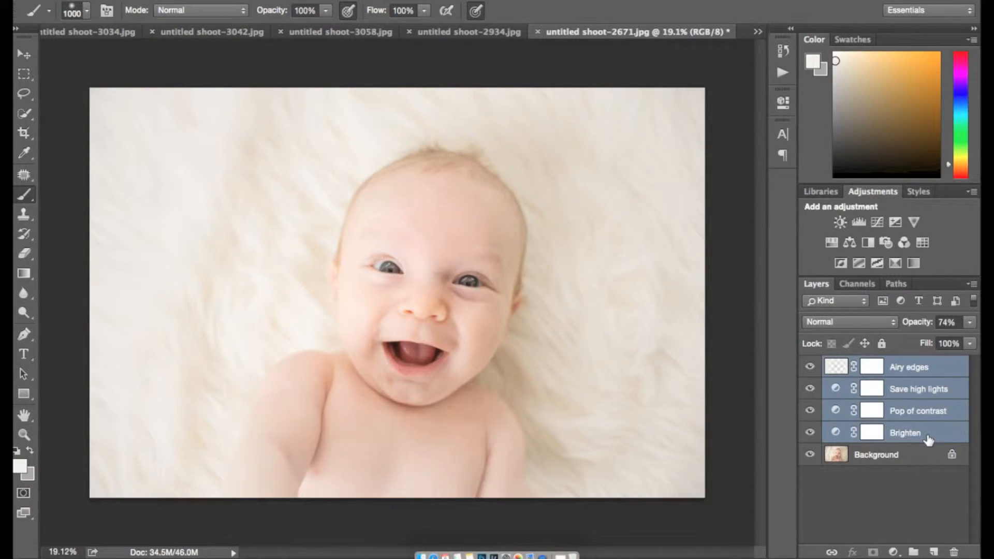
{"action": "key", "text": "super+g"}
{"action": "double_click", "coordinate": [869, 364]}
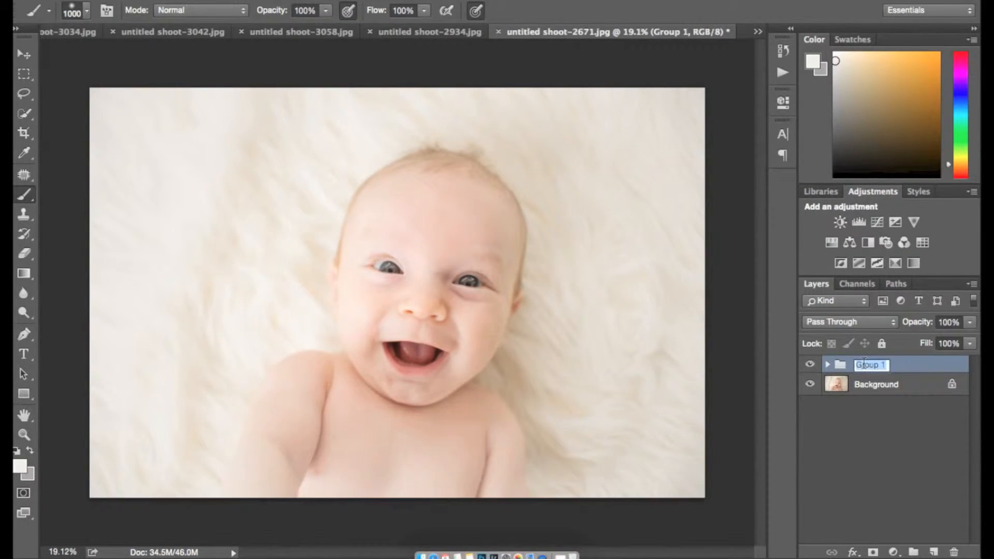
{"action": "type", "text": "Clean Pop"}
{"action": "key", "text": "Return"}
{"action": "left_click", "coordinate": [874, 552]}
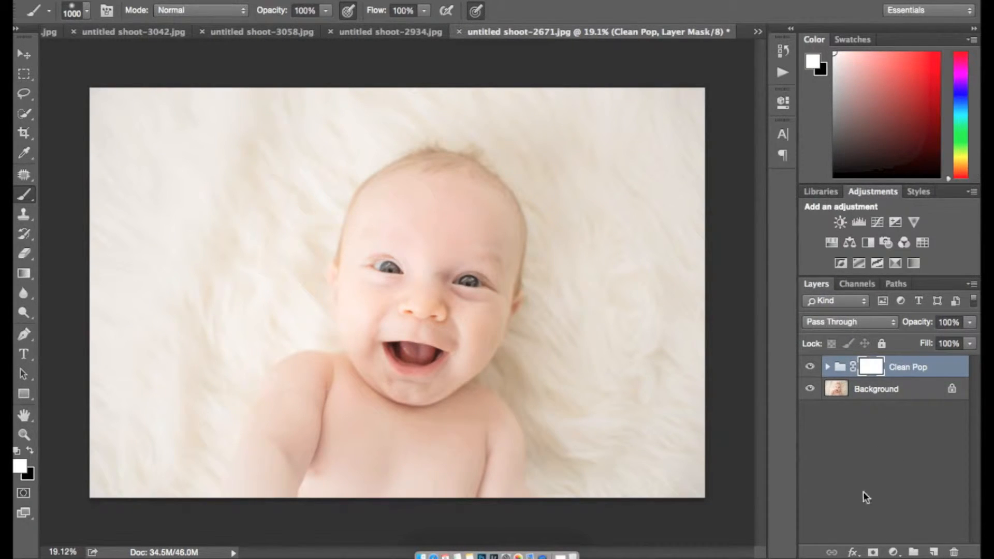
Step: Paint black on the Airy edges mask to remove the glow from the baby
{"action": "left_click", "coordinate": [828, 368]}
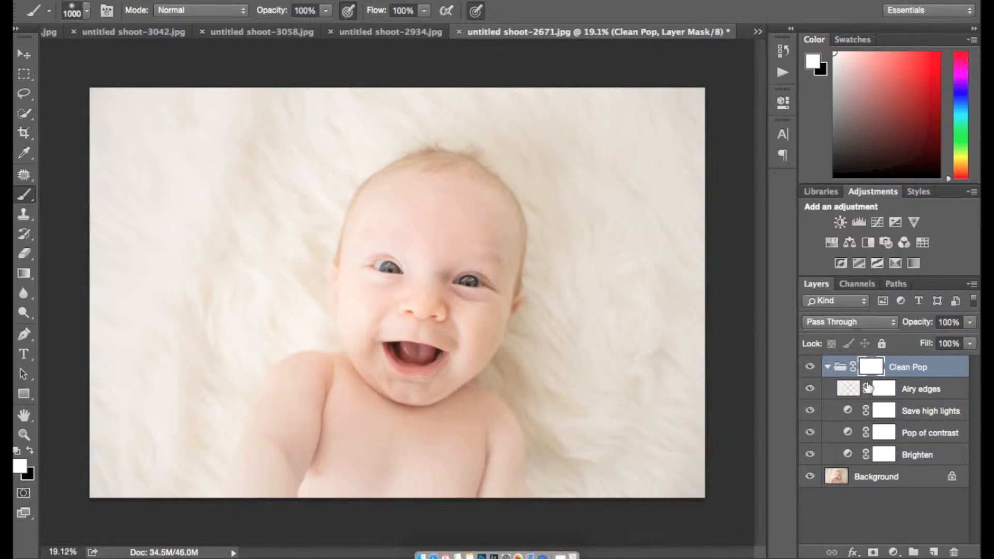
{"action": "left_click", "coordinate": [884, 389]}
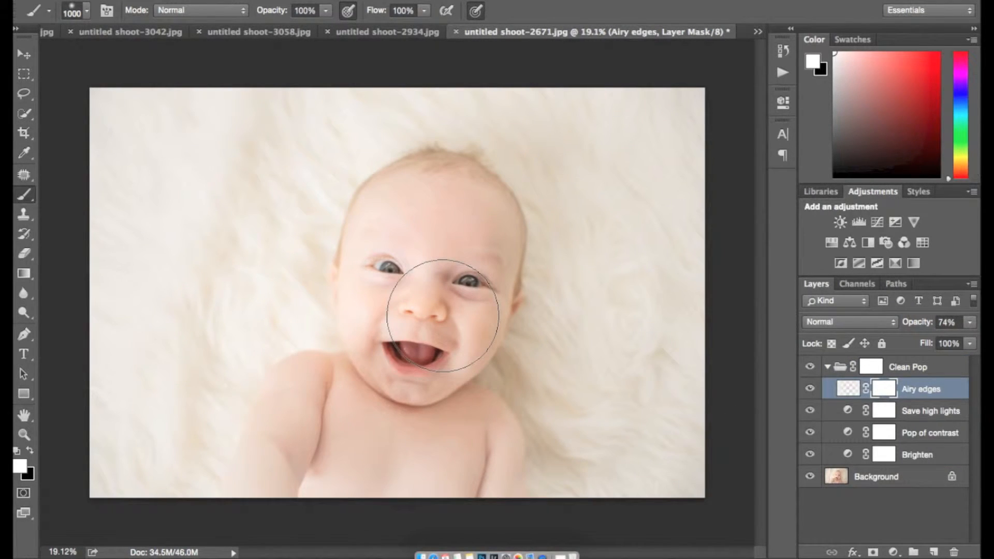
{"action": "key", "text": "x"}
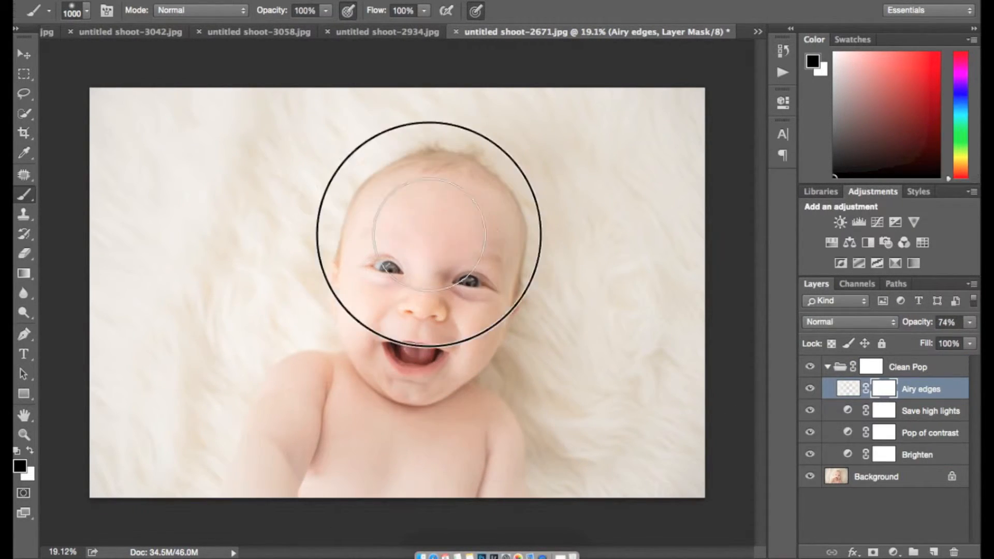
{"action": "mouse_move", "coordinate": [402, 476]}
{"action": "left_mouse_down"}
{"action": "mouse_move", "coordinate": [471, 447]}
{"action": "mouse_move", "coordinate": [478, 356]}
{"action": "mouse_move", "coordinate": [434, 243]}
{"action": "mouse_move", "coordinate": [361, 398]}
{"action": "mouse_move", "coordinate": [443, 331]}
{"action": "mouse_move", "coordinate": [446, 310]}
{"action": "mouse_move", "coordinate": [412, 310]}
{"action": "mouse_move", "coordinate": [448, 216]}
{"action": "left_mouse_up"}
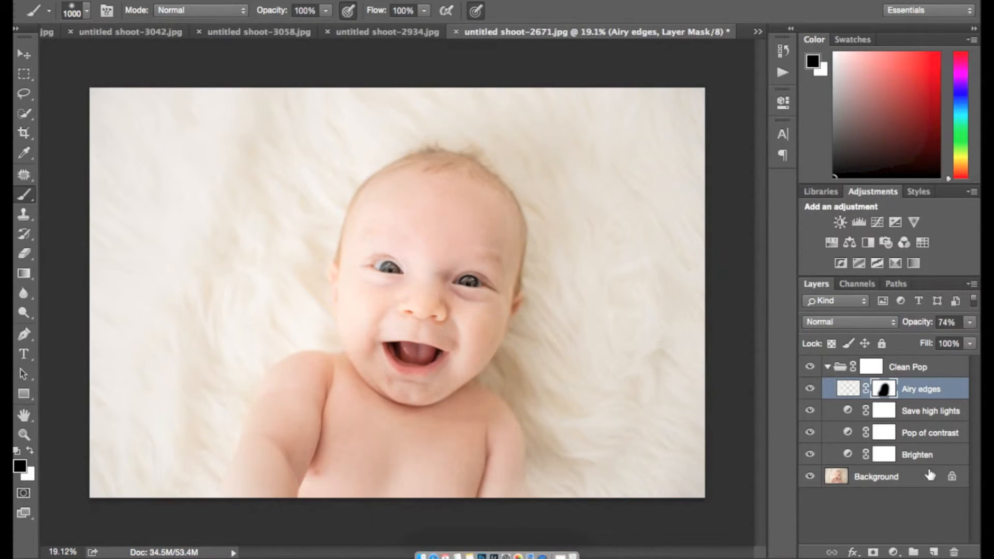
Step: Compare the layers' effects, lower Airy edges to 57% opacity and collapse Clean Pop
{"action": "left_click", "coordinate": [811, 433]}
{"action": "left_click", "coordinate": [812, 434]}
{"action": "left_click", "coordinate": [811, 433]}
{"action": "left_click", "coordinate": [812, 415]}
{"action": "left_click", "coordinate": [810, 389]}
{"action": "left_click", "coordinate": [810, 389]}
{"action": "left_click_drag", "start_coordinate": [931, 322], "coordinate": [917, 323]}
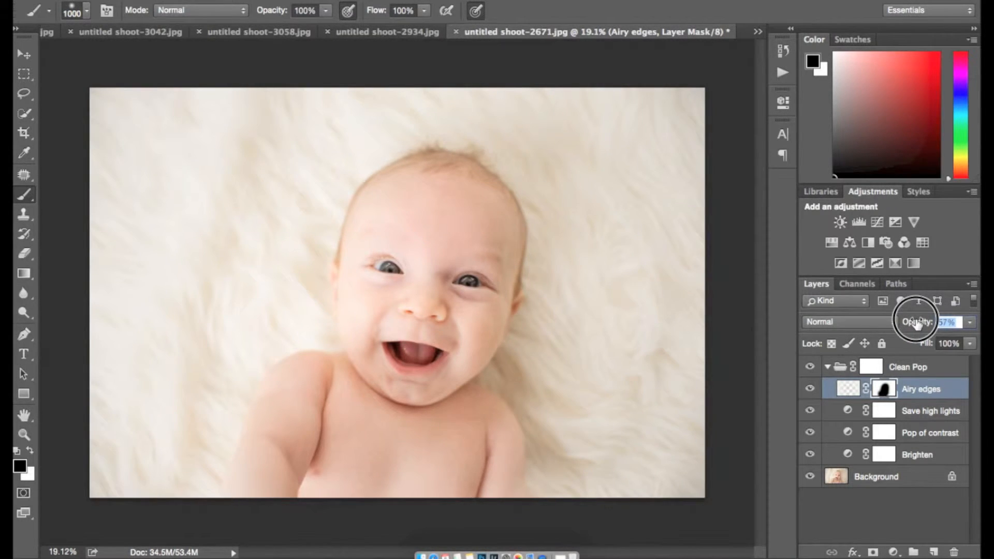
{"action": "left_click", "coordinate": [914, 369]}
{"action": "left_click", "coordinate": [811, 366]}
{"action": "left_click", "coordinate": [810, 366]}
{"action": "left_click", "coordinate": [825, 367]}
Step: Delete the Clean Pop group and create an empty action set named 'New Set'
{"action": "key", "text": "Delete"}
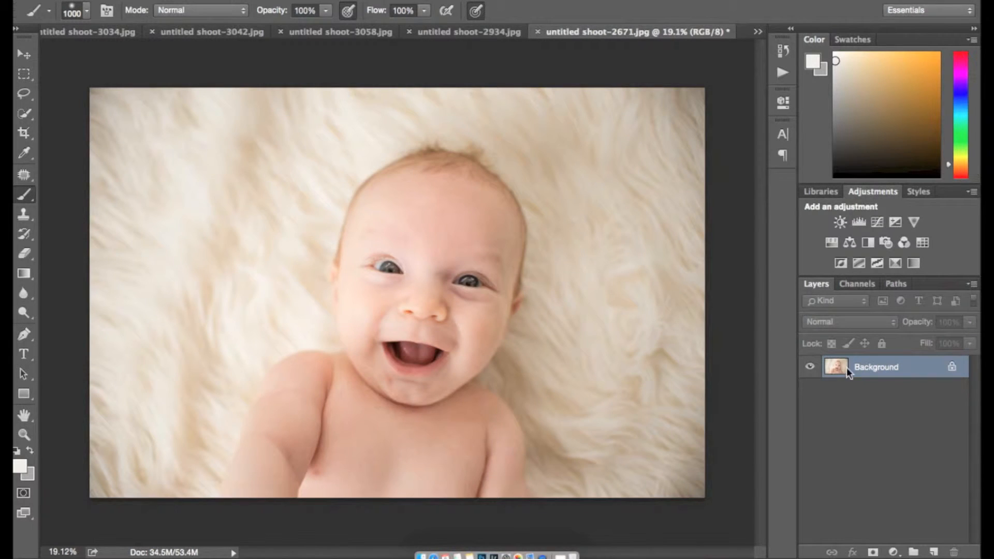
{"action": "left_click", "coordinate": [787, 71]}
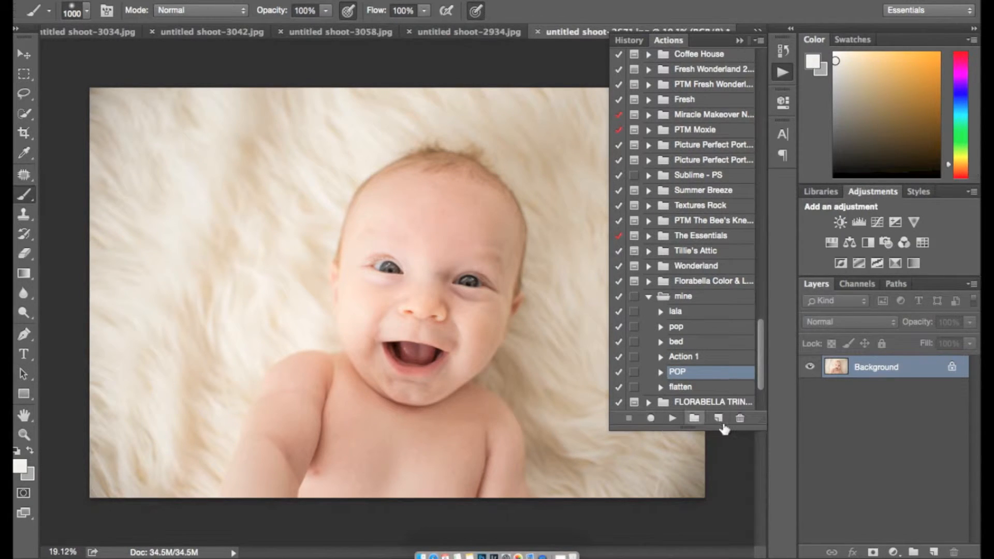
{"action": "left_click", "coordinate": [649, 297]}
{"action": "scroll", "coordinate": [666, 242], "scroll_direction": "up", "scroll_amount": 10}
{"action": "left_click", "coordinate": [695, 418]}
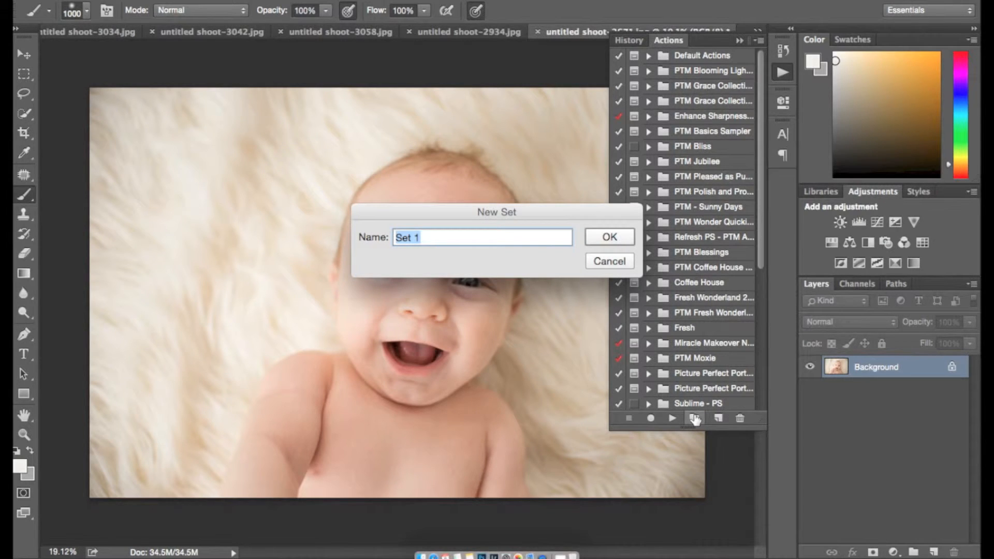
{"action": "type", "text": "New"}
{"action": "key", "text": "Return"}
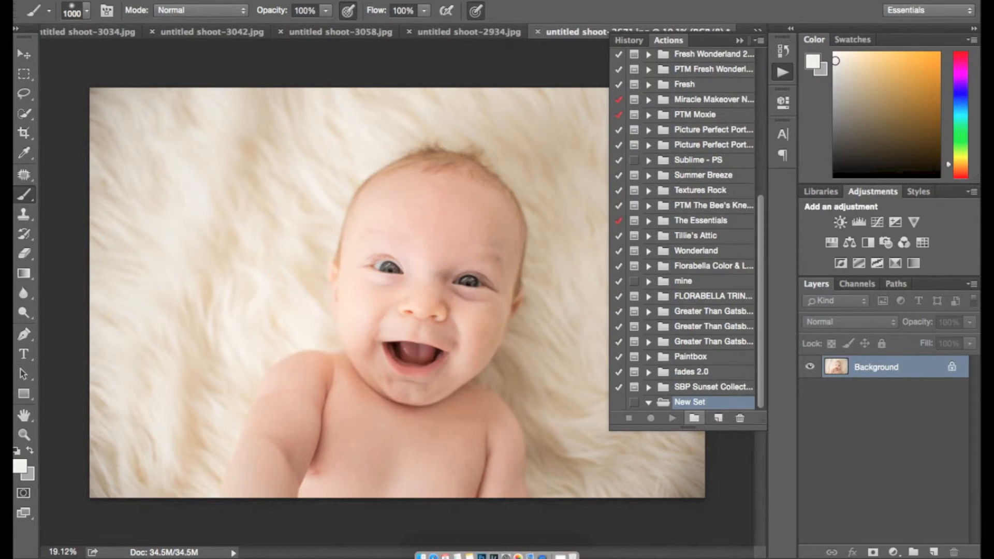
Step: Create a 'Fresh Pop' action in New Set with no function key or colour and begin recording
{"action": "left_click", "coordinate": [717, 418]}
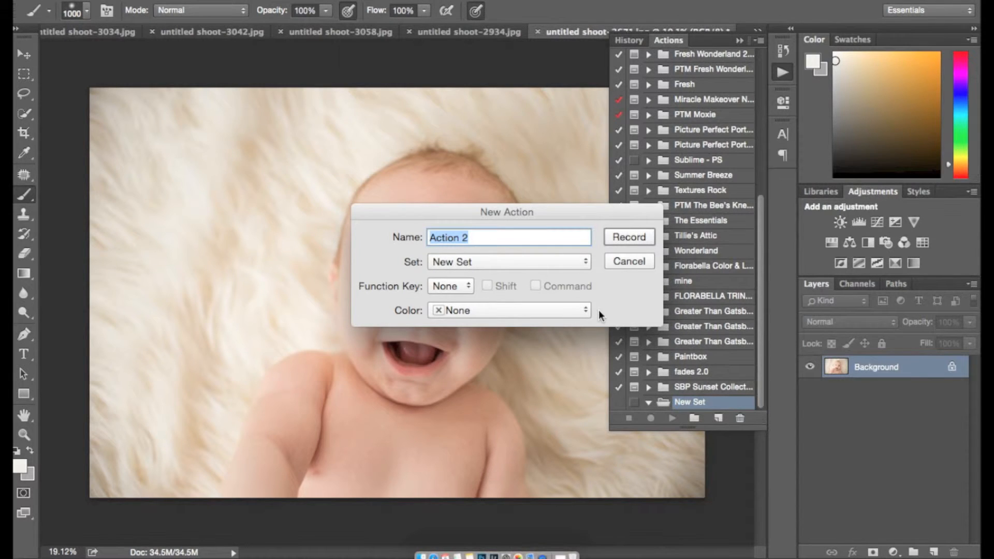
{"action": "key", "text": "BackSpace"}
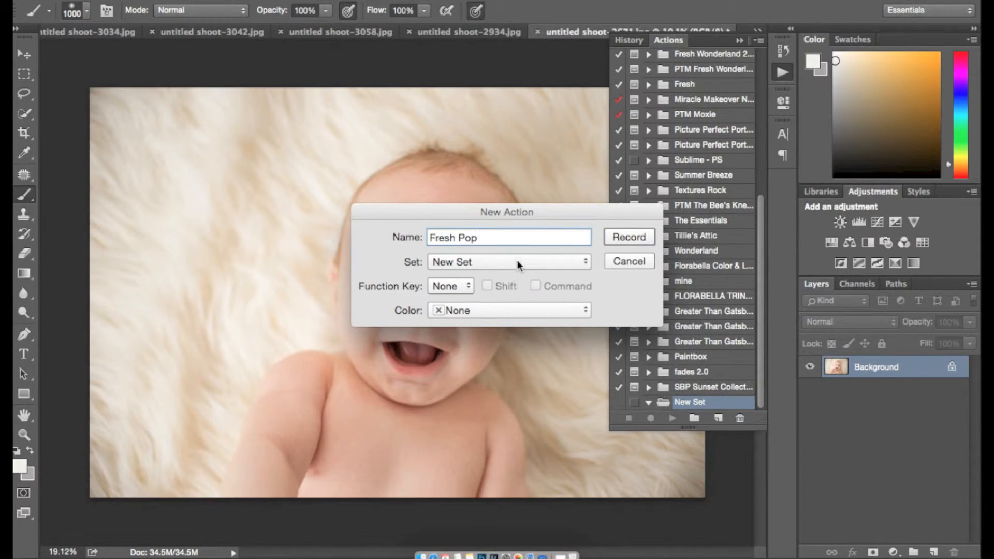
{"action": "left_click", "coordinate": [494, 261]}
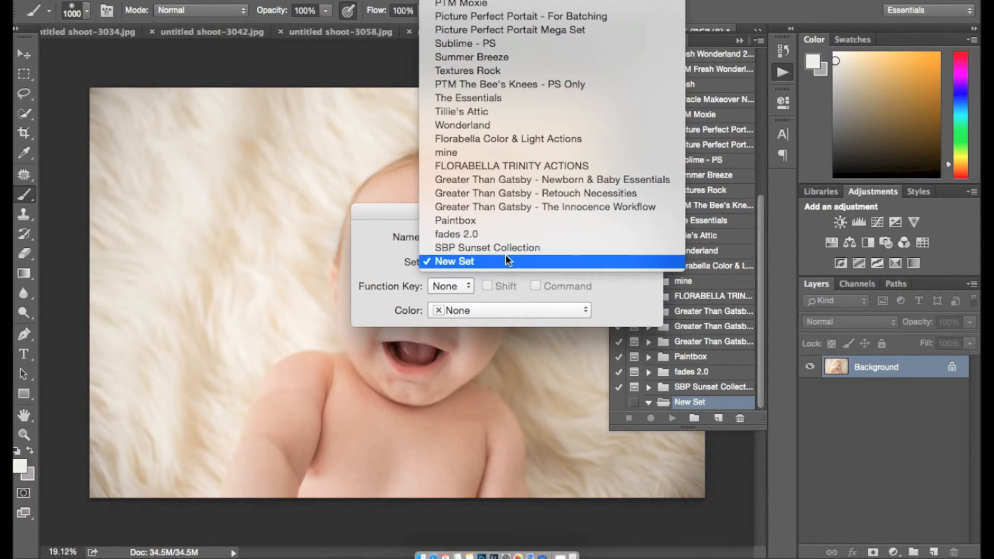
{"action": "left_click", "coordinate": [509, 263]}
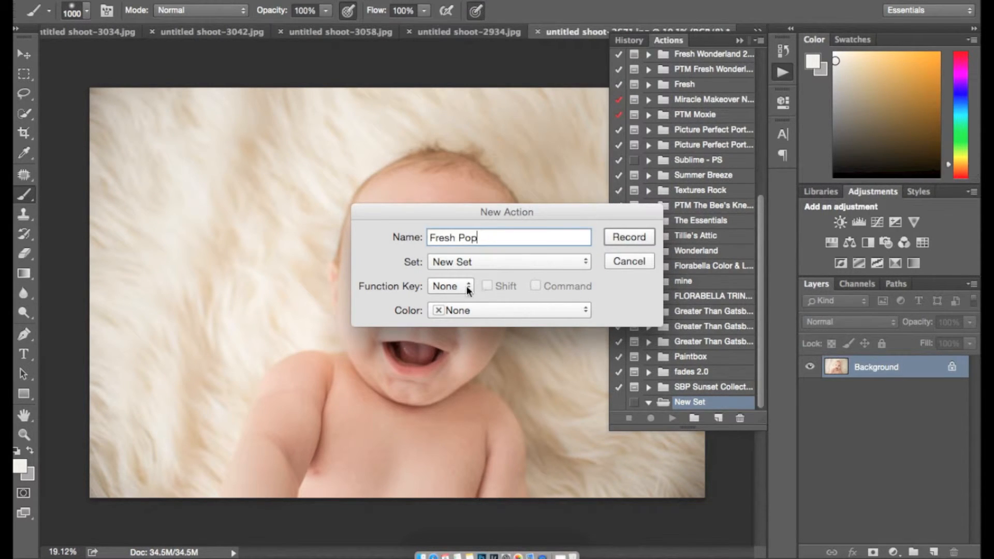
{"action": "left_click", "coordinate": [465, 286]}
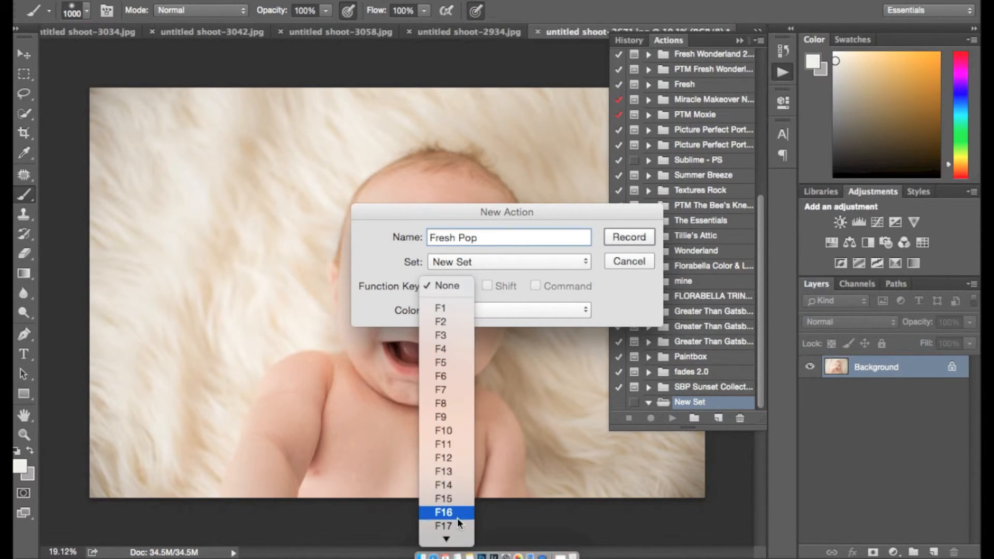
{"action": "left_click", "coordinate": [446, 286]}
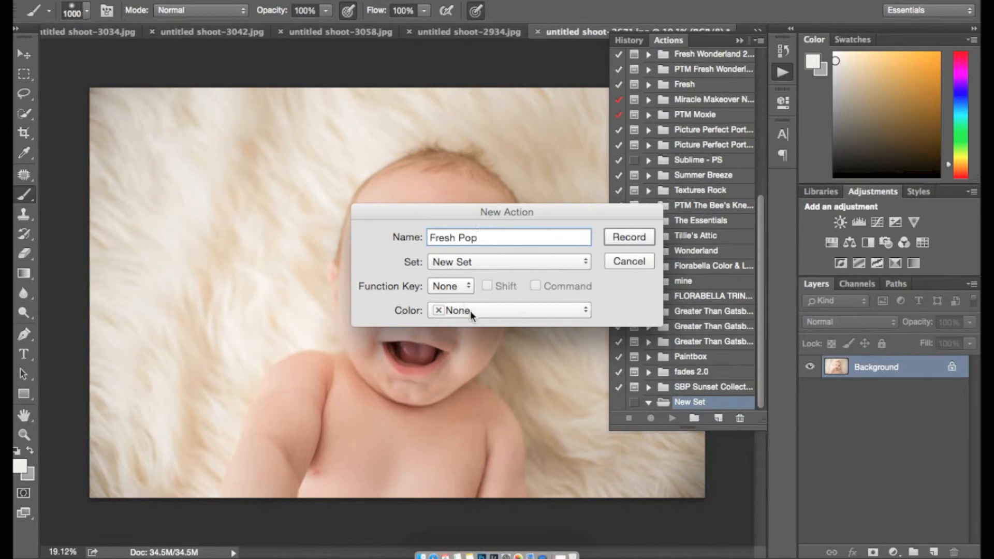
{"action": "left_click", "coordinate": [470, 311]}
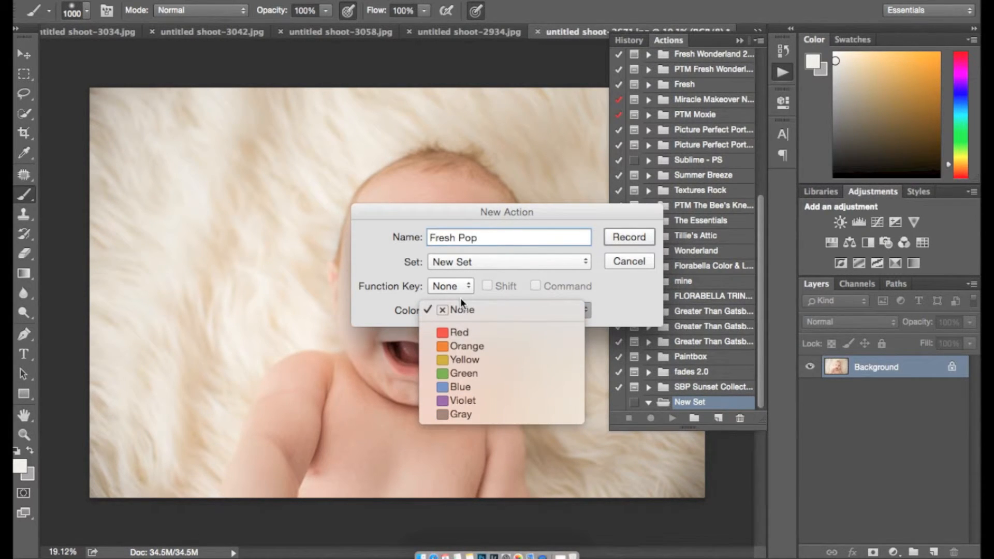
{"action": "left_click", "coordinate": [461, 298]}
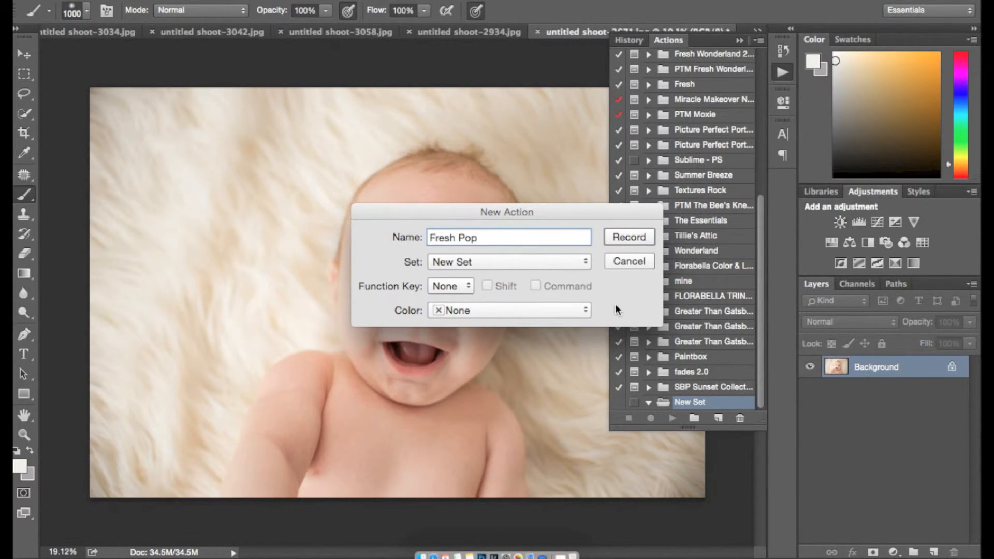
{"action": "left_click", "coordinate": [622, 234]}
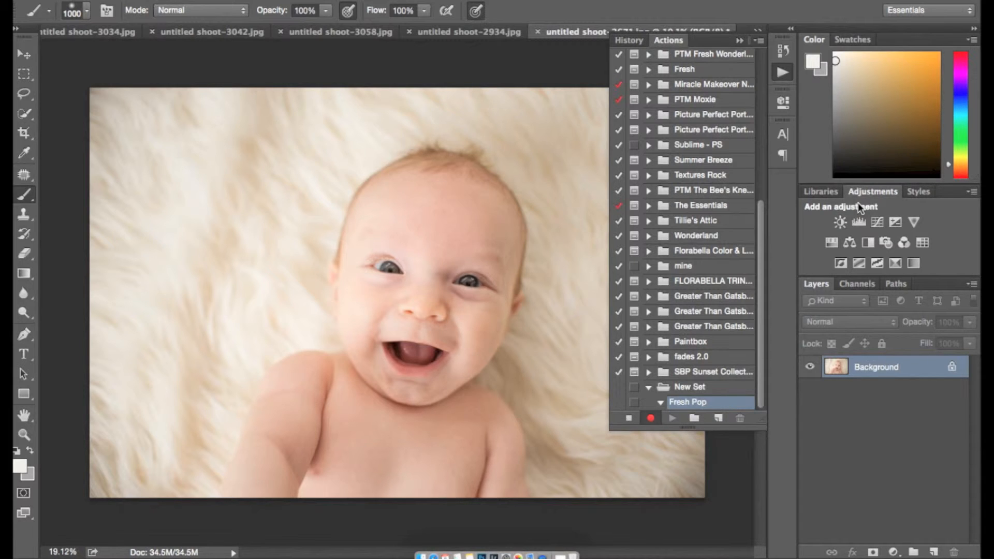
Step: Add a Curves layer with lifted midtones and name it Brighten
{"action": "left_click", "coordinate": [878, 222]}
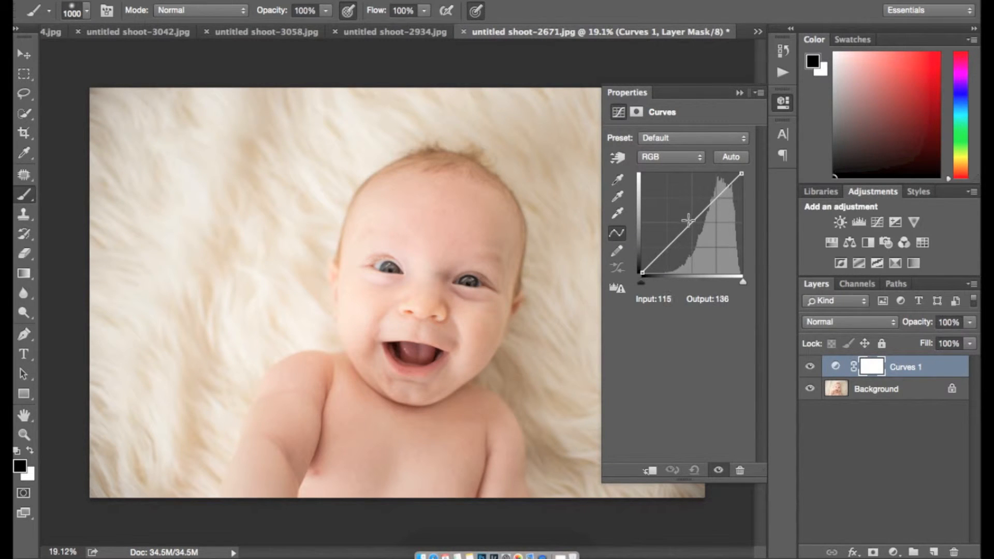
{"action": "left_click", "coordinate": [688, 222]}
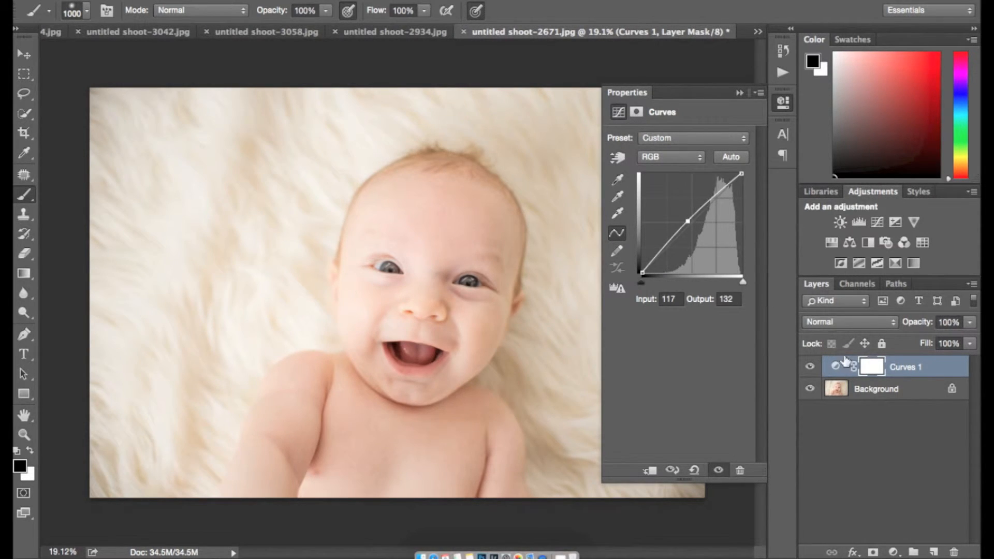
{"action": "double_click", "coordinate": [905, 368]}
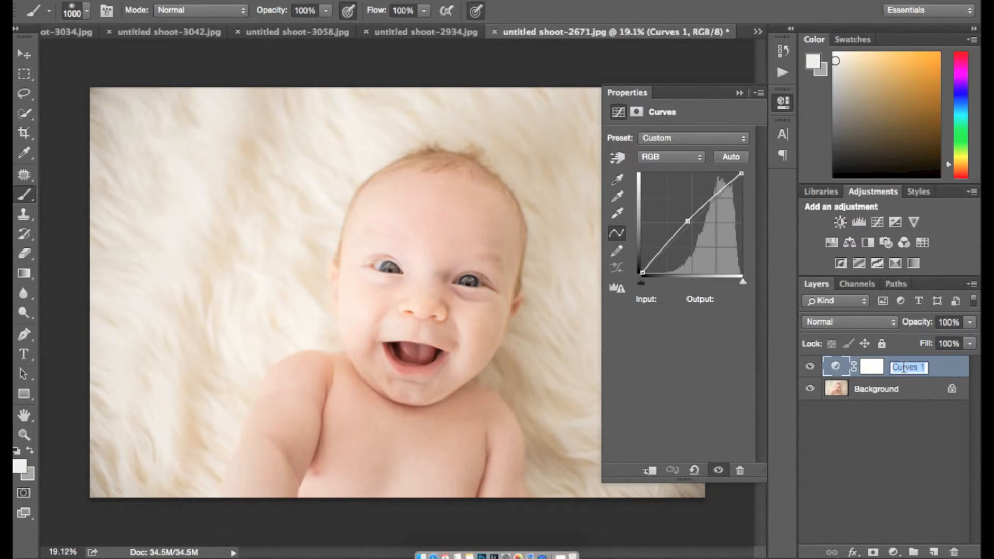
{"action": "type", "text": "Brighten"}
{"action": "key", "text": "Return"}
Step: Add a second Curves layer, setting its white point from the fur and black point from the baby's eye
{"action": "left_click", "coordinate": [877, 222]}
{"action": "left_click", "coordinate": [617, 213]}
{"action": "left_click", "coordinate": [205, 181]}
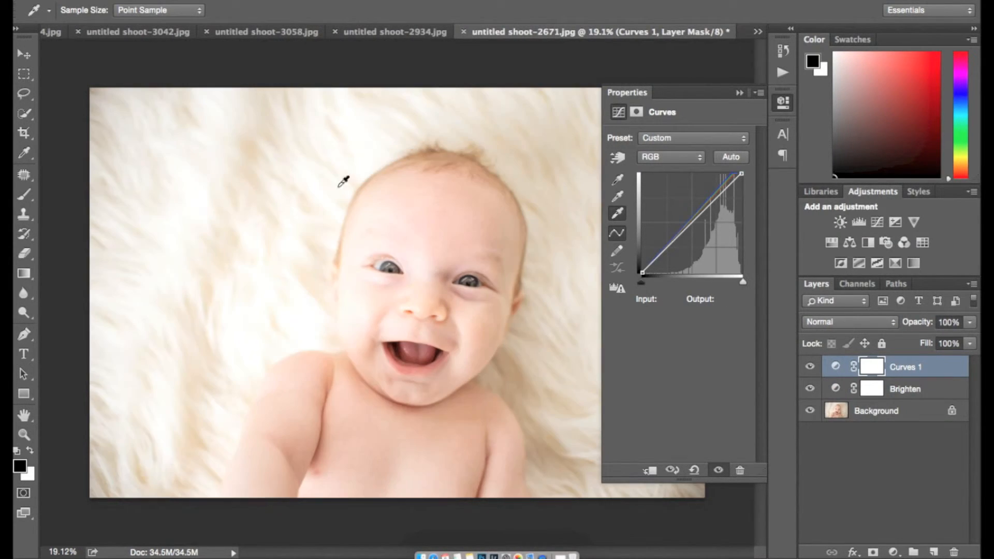
{"action": "left_click", "coordinate": [197, 197]}
{"action": "left_click", "coordinate": [617, 180]}
{"action": "scroll", "coordinate": [499, 348], "scroll_direction": "up", "scroll_amount": 10}
{"action": "scroll", "coordinate": [456, 300], "scroll_direction": "right", "scroll_amount": 5}
{"action": "left_click", "coordinate": [407, 257]}
{"action": "scroll", "coordinate": [405, 244], "scroll_direction": "down", "scroll_amount": 5}
{"action": "scroll", "coordinate": [406, 244], "scroll_direction": "down", "scroll_amount": 5}
Step: Name the new curves layer POP and lower its opacity to 45%
{"action": "double_click", "coordinate": [900, 367]}
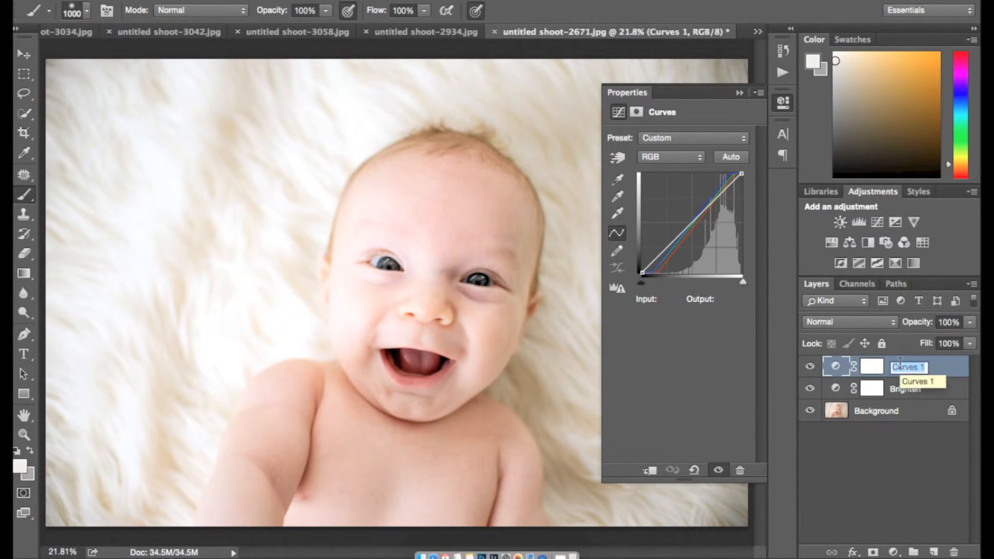
{"action": "type", "text": "POP"}
{"action": "key", "text": "Return"}
{"action": "mouse_move", "coordinate": [911, 322]}
{"action": "left_mouse_down"}
{"action": "mouse_move", "coordinate": [888, 329]}
{"action": "mouse_move", "coordinate": [914, 330]}
{"action": "left_mouse_up"}
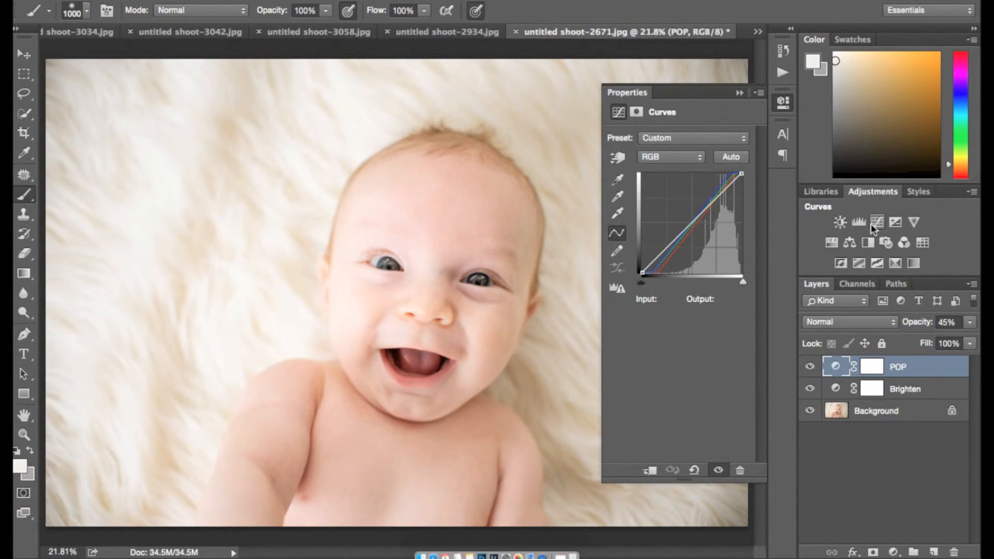
Step: Add a Levels layer, nudging its output sliders, and name it Save Highlights
{"action": "left_click", "coordinate": [859, 223]}
{"action": "mouse_move", "coordinate": [748, 293]}
{"action": "left_mouse_down"}
{"action": "mouse_move", "coordinate": [726, 290]}
{"action": "mouse_move", "coordinate": [760, 289]}
{"action": "left_mouse_up"}
{"action": "left_click_drag", "start_coordinate": [630, 289], "coordinate": [619, 288]}
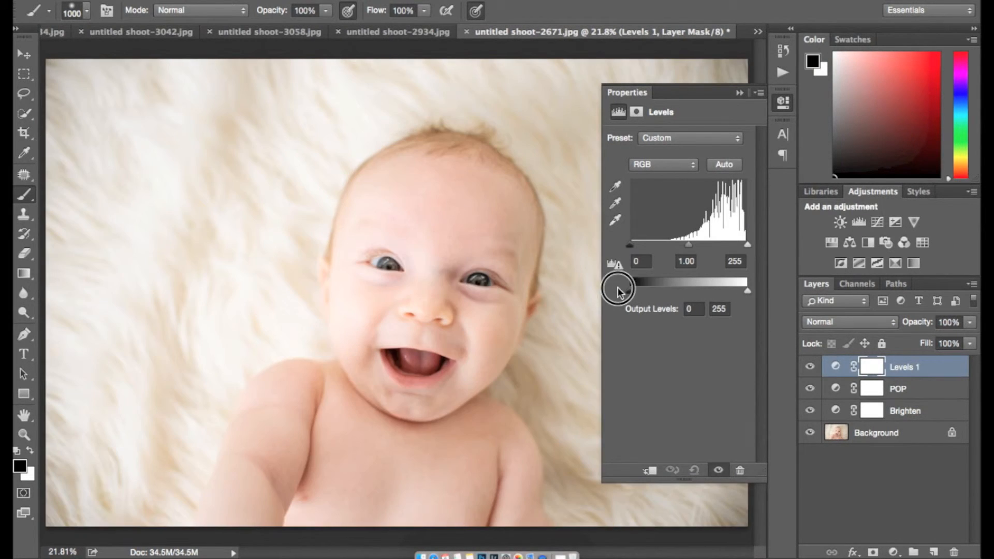
{"action": "double_click", "coordinate": [907, 370]}
{"action": "type", "text": "Save Highlights"}
{"action": "key", "text": "Return"}
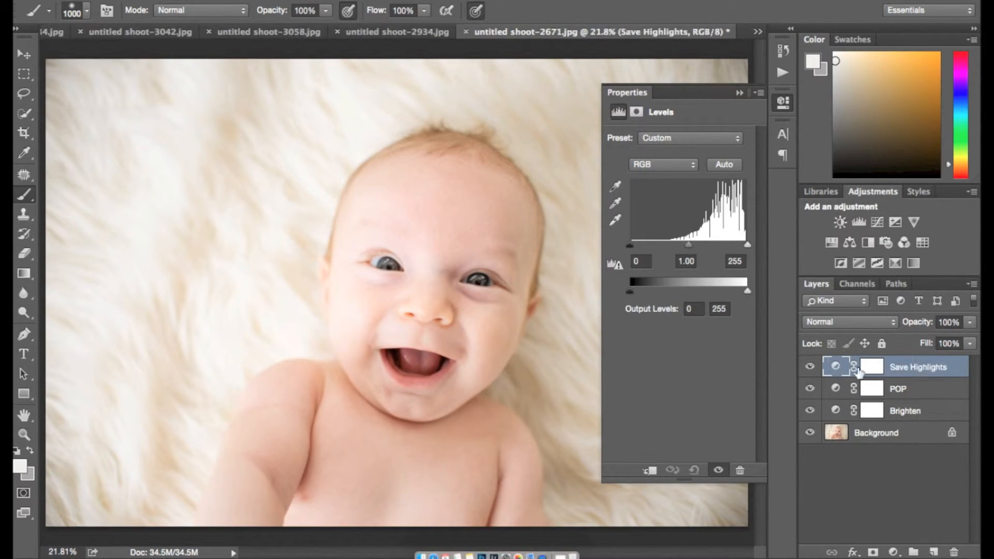
Step: On a new layer, paint a reversed radial gradient in sampled fur colour to brighten the edges
{"action": "left_click", "coordinate": [935, 552]}
{"action": "left_click", "coordinate": [26, 272]}
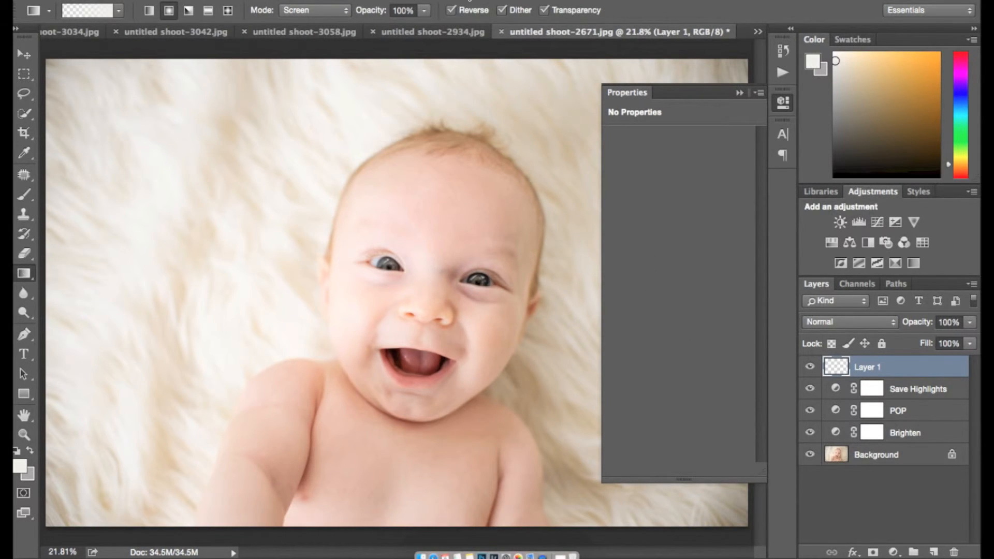
{"action": "scroll", "coordinate": [229, 419], "scroll_direction": "down", "scroll_amount": 3}
{"action": "scroll", "coordinate": [229, 419], "scroll_direction": "up", "scroll_amount": 1}
{"action": "left_click", "coordinate": [741, 93]}
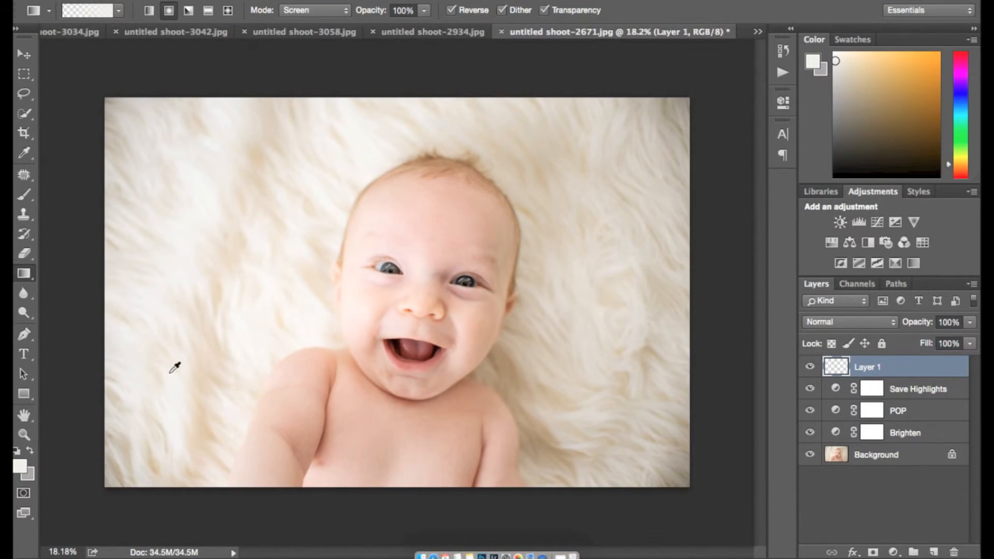
{"action": "left_click", "coordinate": [177, 394], "text": "alt"}
{"action": "left_click_drag", "start_coordinate": [434, 290], "coordinate": [94, 80]}
Step: Name the gradient layer Airy edges, give it a layer mask, and set opacity to 72%
{"action": "double_click", "coordinate": [866, 367]}
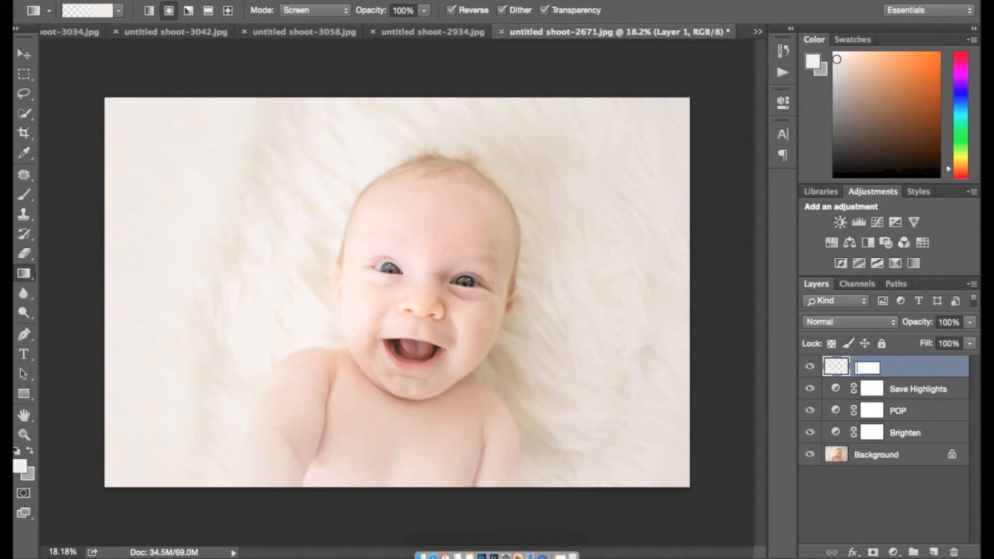
{"action": "type", "text": "Airy edges"}
{"action": "key", "text": "Return"}
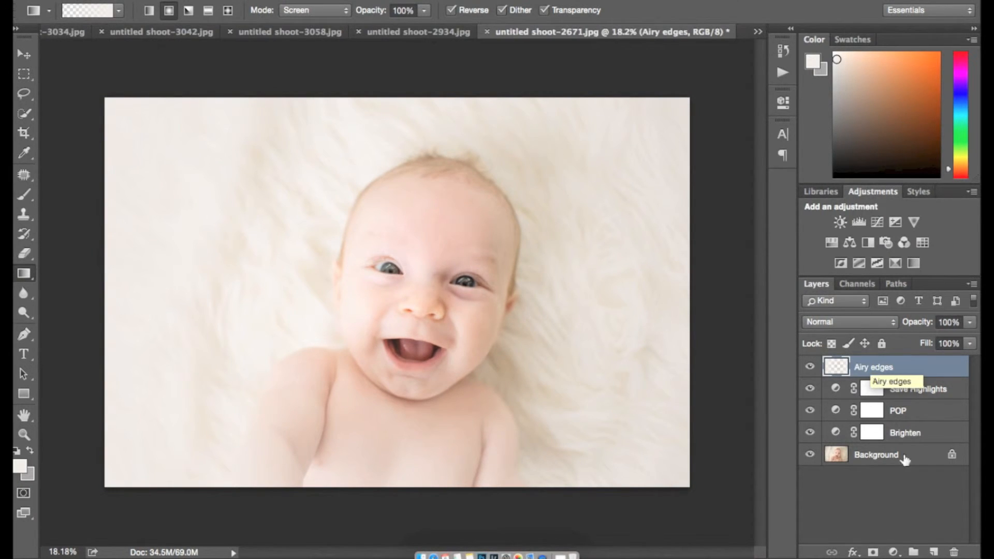
{"action": "left_click", "coordinate": [874, 552]}
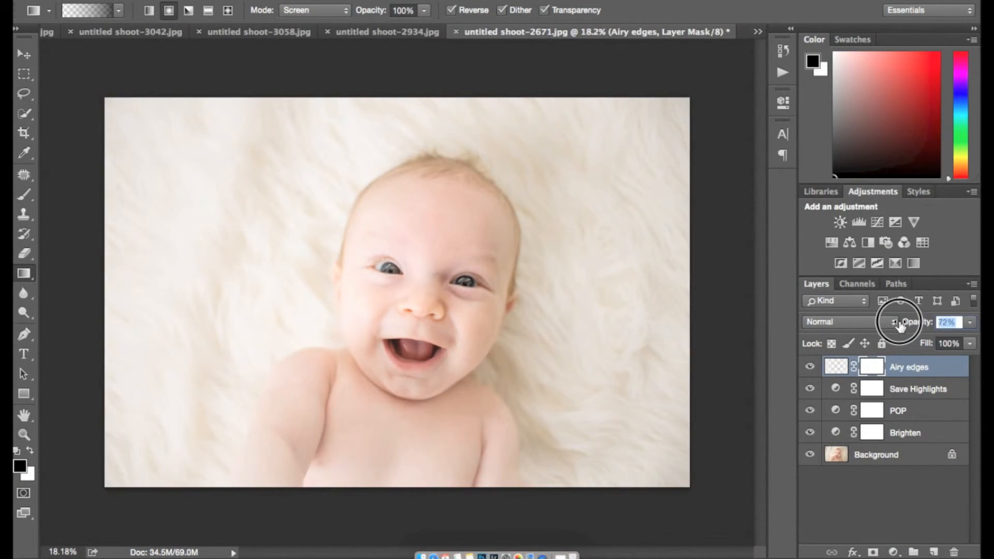
{"action": "left_click_drag", "start_coordinate": [920, 326], "coordinate": [905, 327]}
Step: Group the layers from Airy edges down to Brighten as Clean Pop and add a group mask
{"action": "left_click", "coordinate": [910, 433], "text": "shift"}
{"action": "right_click", "coordinate": [911, 432]}
{"action": "scroll", "coordinate": [862, 427], "scroll_direction": "down", "scroll_amount": 5}
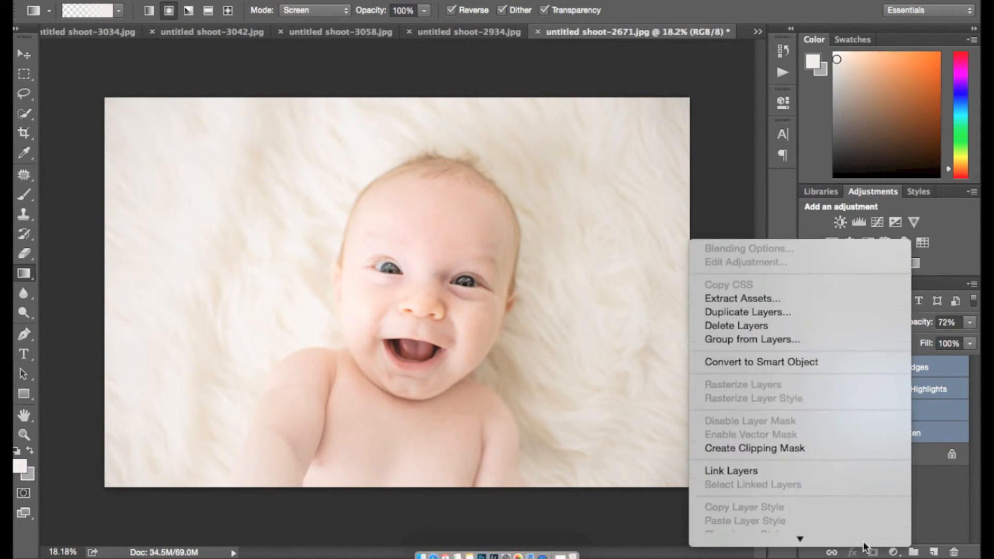
{"action": "left_click", "coordinate": [823, 69]}
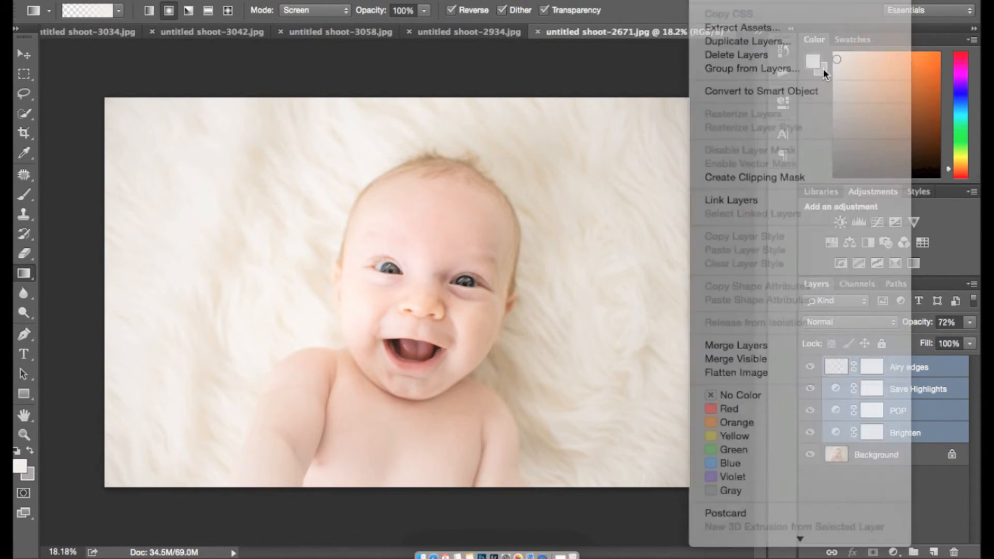
{"action": "key", "text": "BackSpace"}
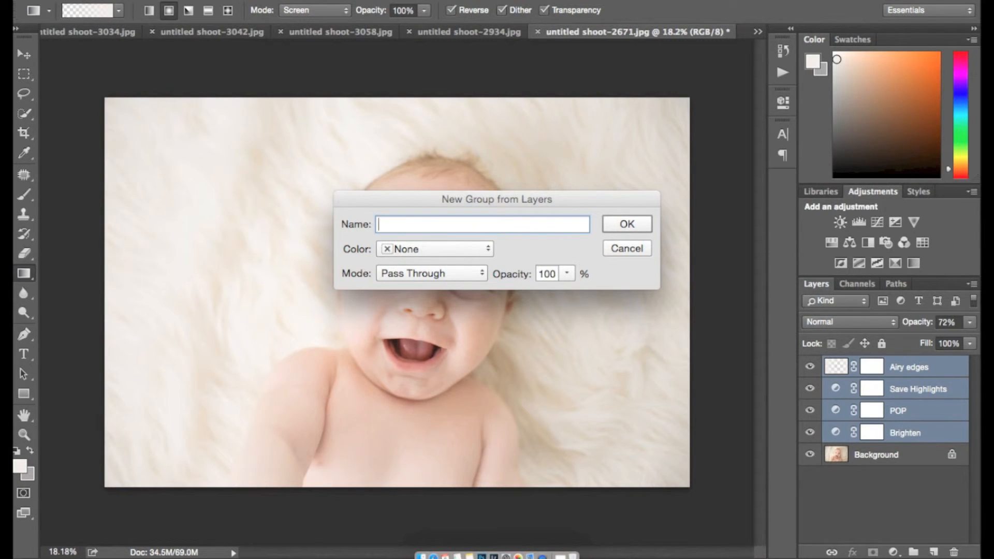
{"action": "type", "text": "Clean Pop"}
{"action": "key", "text": "Return"}
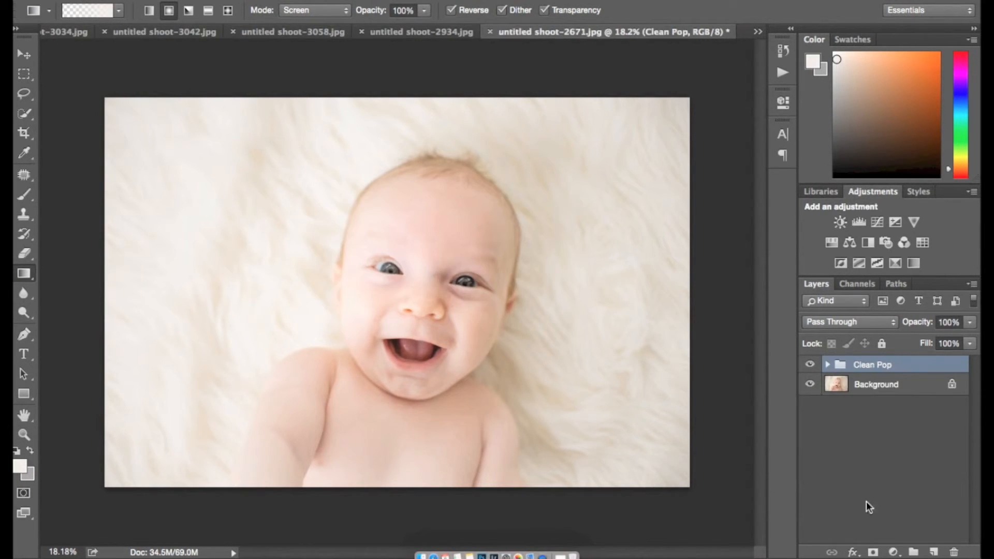
{"action": "left_click", "coordinate": [874, 552]}
{"action": "left_click", "coordinate": [827, 367]}
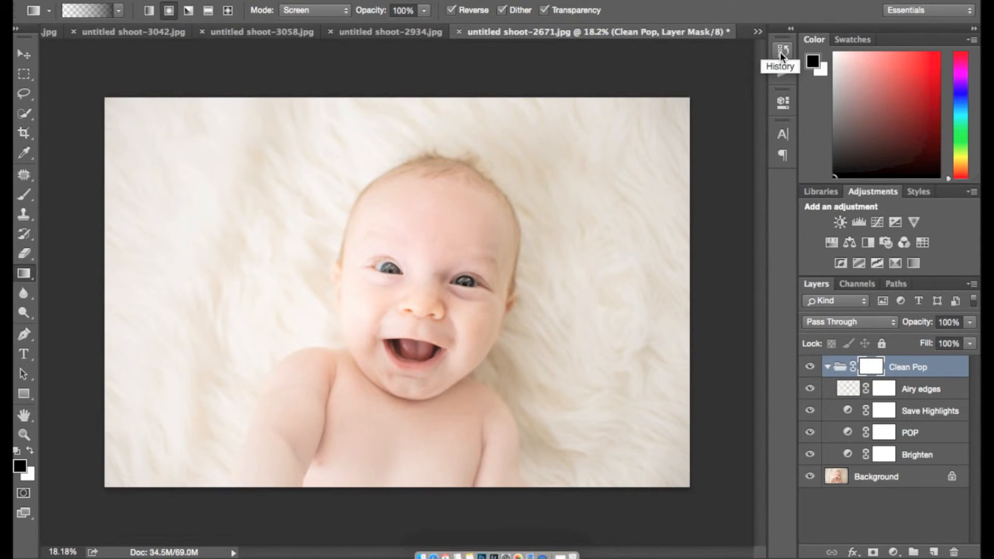
Step: Stop recording the Fresh Pop action and collapse its list of steps
{"action": "left_click", "coordinate": [783, 73]}
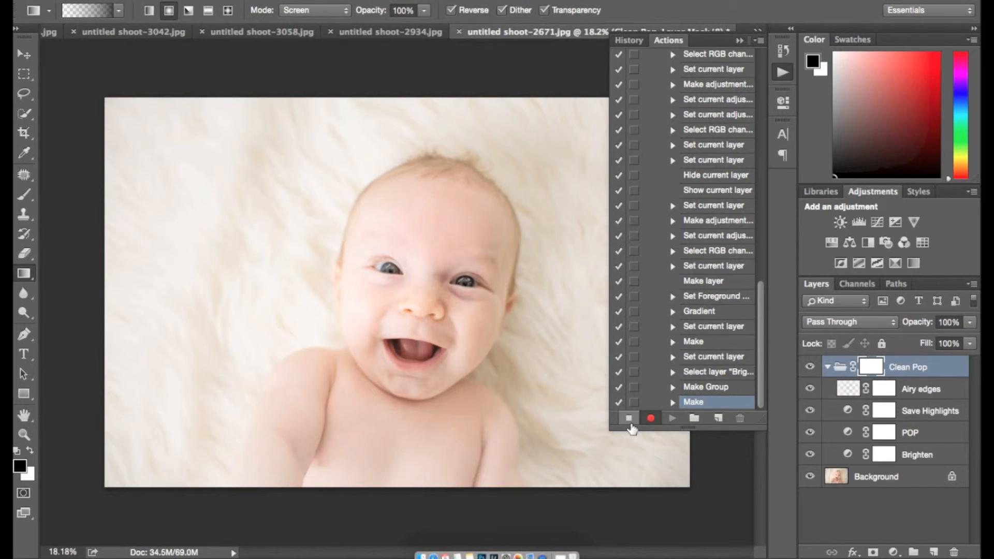
{"action": "left_click", "coordinate": [630, 421]}
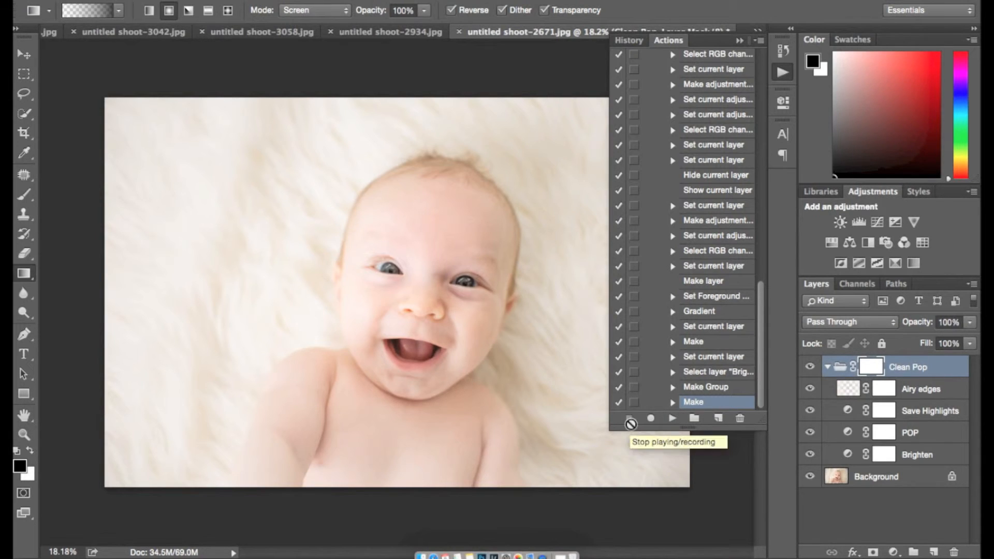
{"action": "scroll", "coordinate": [706, 364], "scroll_direction": "up", "scroll_amount": 5}
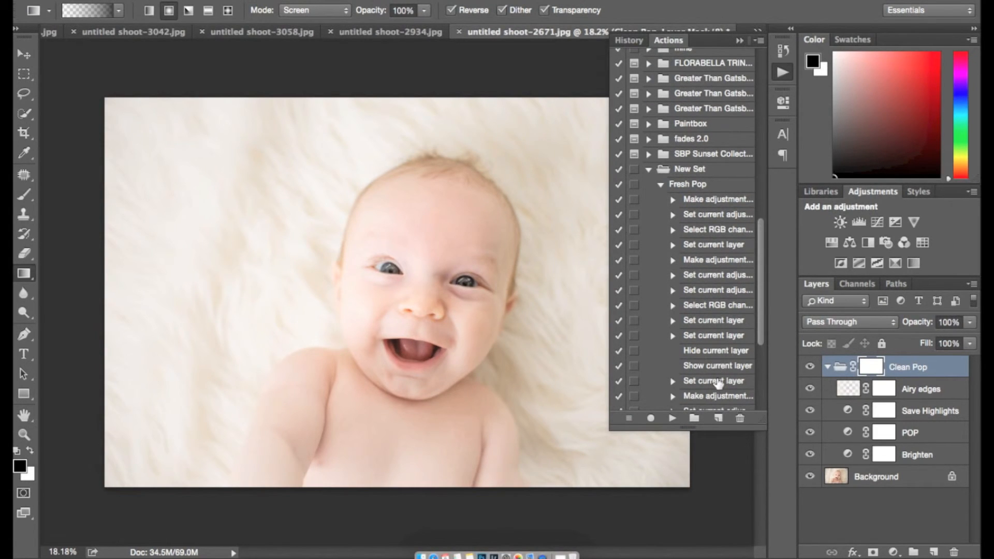
{"action": "scroll", "coordinate": [717, 383], "scroll_direction": "down", "scroll_amount": 5}
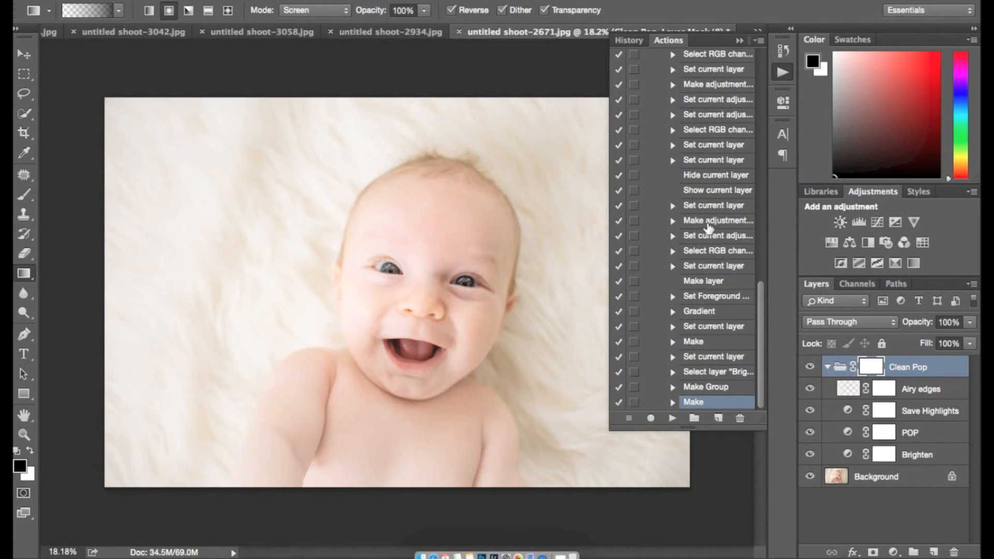
{"action": "scroll", "coordinate": [683, 57], "scroll_direction": "up", "scroll_amount": 3}
{"action": "left_click", "coordinate": [661, 130]}
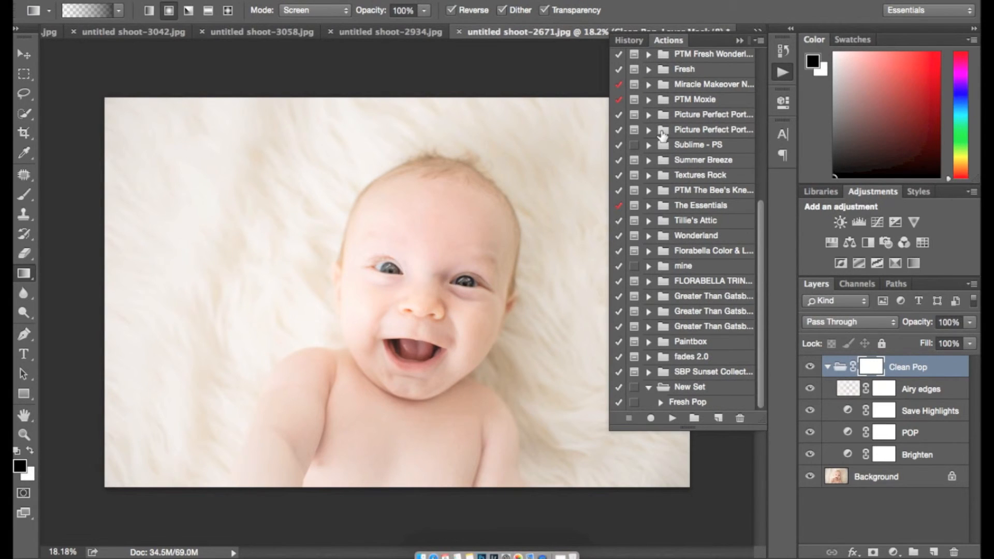
Step: Toggle the Clean Pop group to compare, then select the Airy edges layer mask
{"action": "left_click", "coordinate": [811, 368]}
{"action": "left_click", "coordinate": [811, 368]}
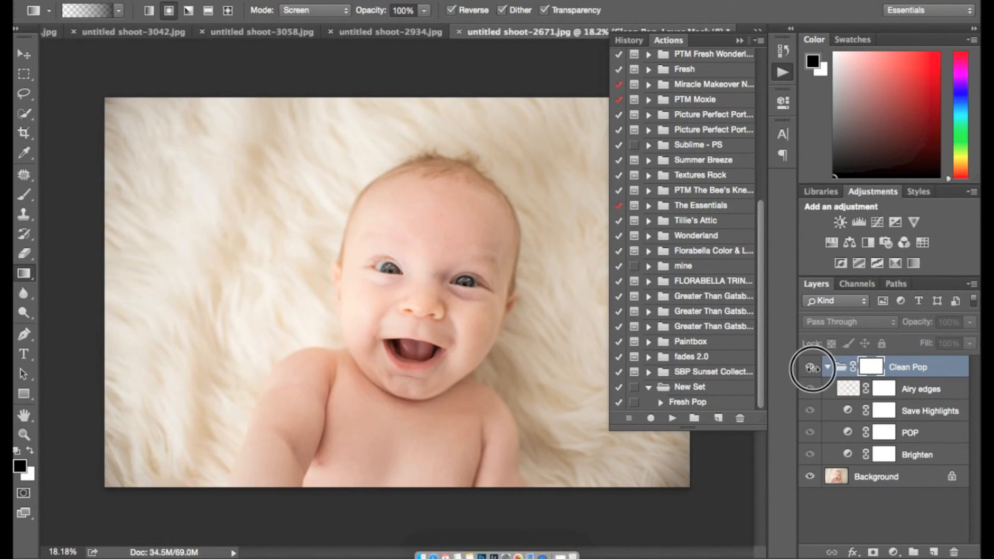
{"action": "left_click", "coordinate": [884, 390]}
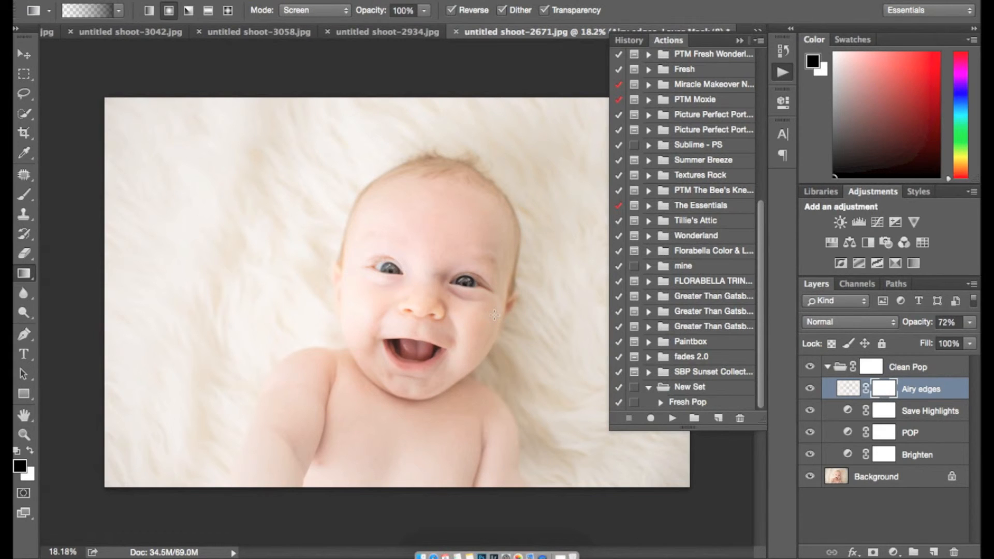
Step: With an enlarged brush, paint the Airy edges mask to remove the haze from the baby's face
{"action": "key", "text": "b"}
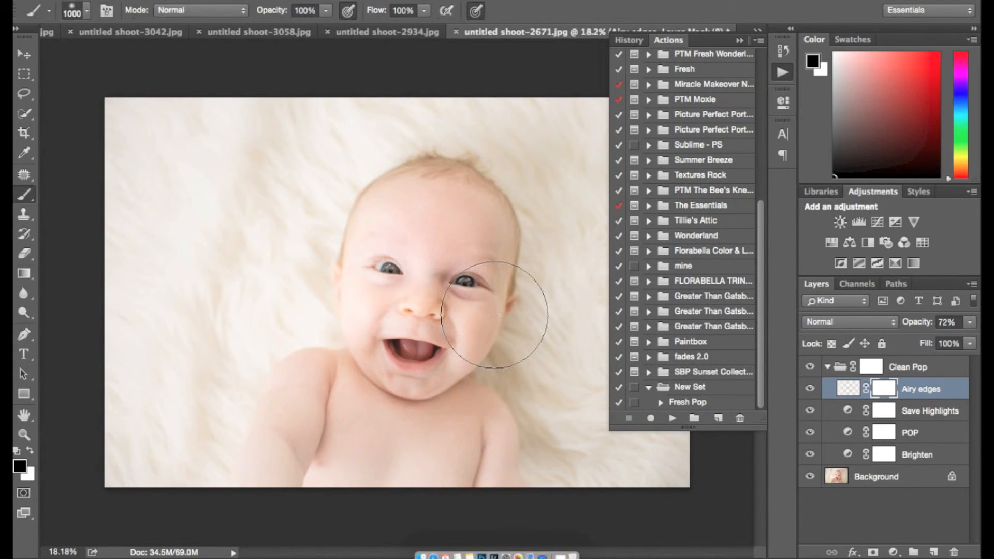
{"action": "key", "text": "bracketright"}
{"action": "key", "text": "bracketright"}
{"action": "key", "text": "bracketright"}
{"action": "key", "text": "bracketright"}
{"action": "key", "text": "bracketright"}
{"action": "mouse_move", "coordinate": [466, 300]}
{"action": "left_mouse_down"}
{"action": "mouse_move", "coordinate": [256, 473]}
{"action": "mouse_move", "coordinate": [422, 243]}
{"action": "mouse_move", "coordinate": [311, 411]}
{"action": "mouse_move", "coordinate": [293, 484]}
{"action": "left_mouse_up"}
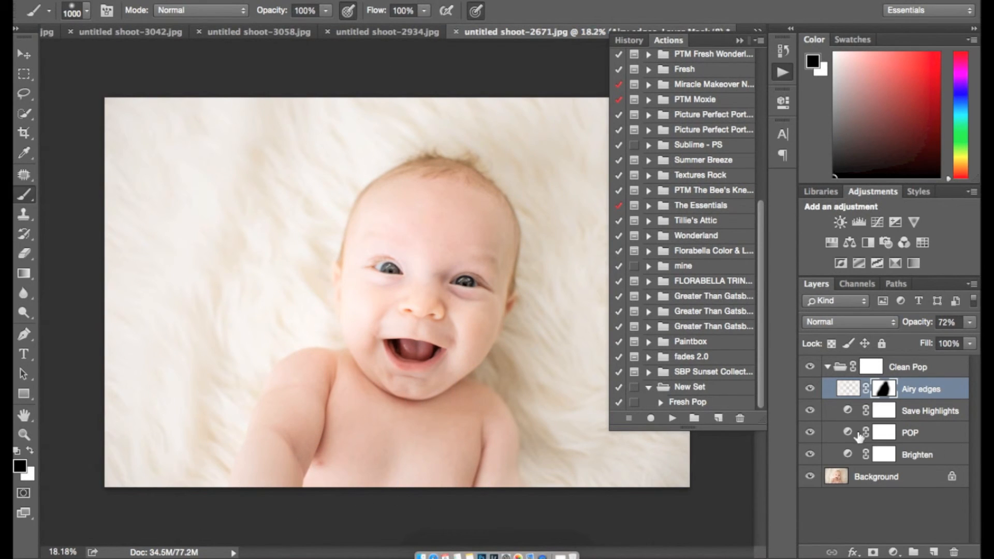
{"action": "left_click", "coordinate": [884, 417]}
Step: At 55% brush opacity, paint the POP mask to tone it down along the photo's left side
{"action": "left_click", "coordinate": [813, 438]}
{"action": "left_click", "coordinate": [813, 439]}
{"action": "left_click", "coordinate": [883, 436]}
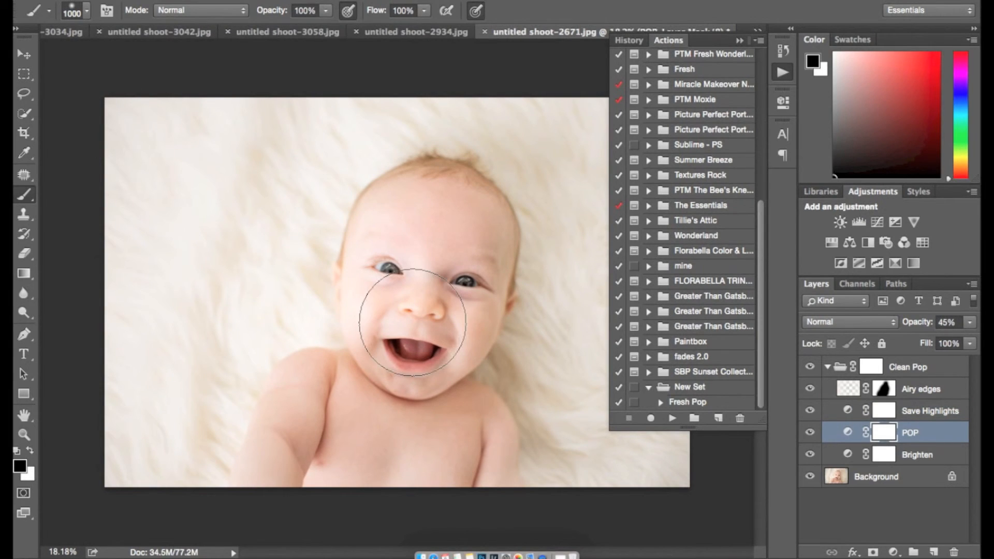
{"action": "left_click_drag", "start_coordinate": [274, 12], "coordinate": [244, 15]}
{"action": "mouse_move", "coordinate": [333, 244]}
{"action": "left_mouse_down"}
{"action": "mouse_move", "coordinate": [360, 188]}
{"action": "mouse_move", "coordinate": [285, 455]}
{"action": "mouse_move", "coordinate": [301, 518]}
{"action": "left_mouse_up"}
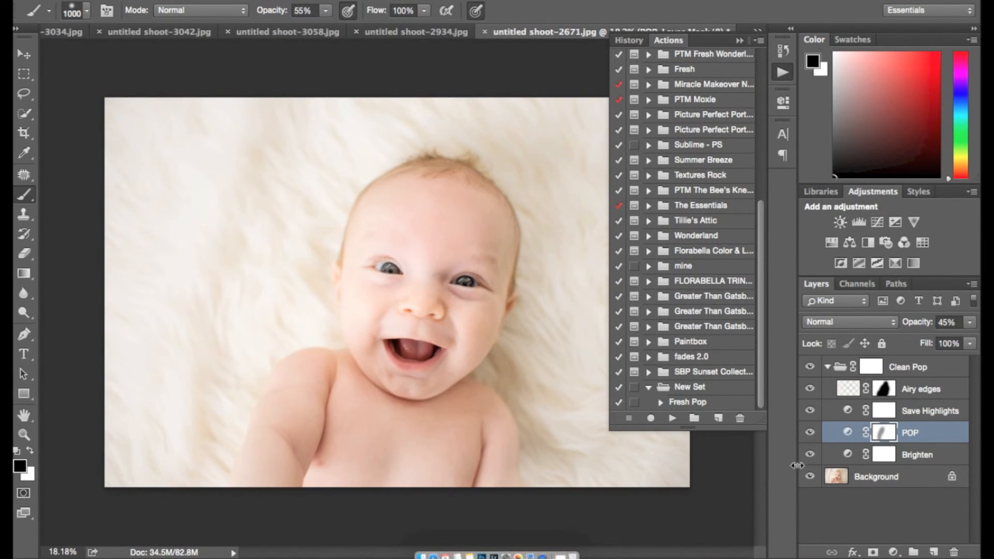
Step: Raise the Save Highlights Levels output black slider slightly to lift the shadows
{"action": "left_click", "coordinate": [845, 409]}
{"action": "double_click", "coordinate": [845, 409]}
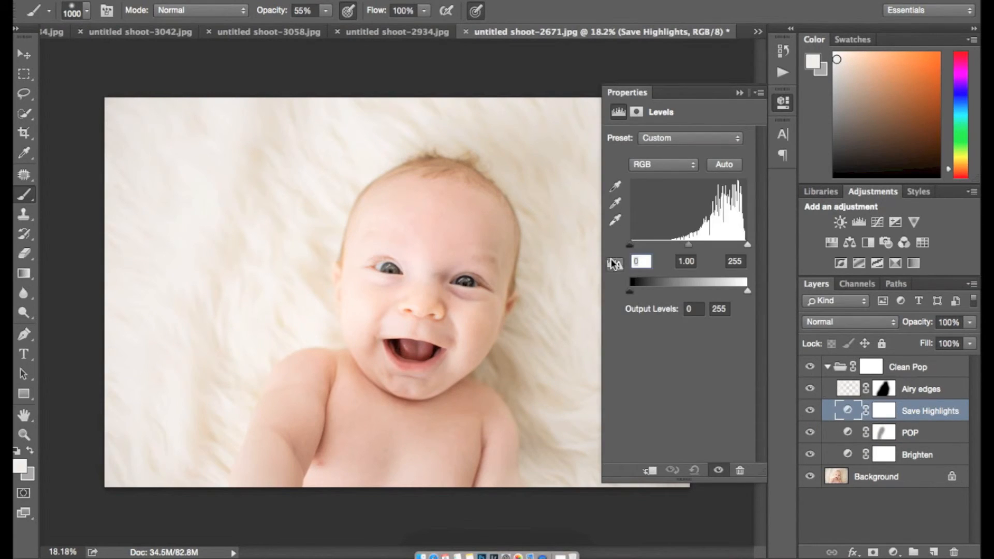
{"action": "left_click_drag", "start_coordinate": [630, 293], "coordinate": [639, 292]}
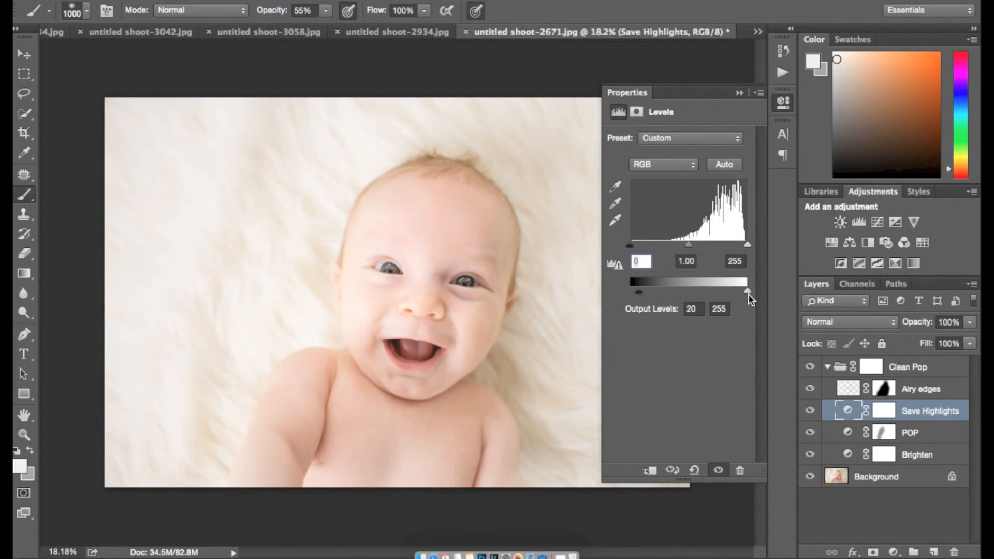
{"action": "left_click_drag", "start_coordinate": [641, 293], "coordinate": [638, 293]}
{"action": "left_click", "coordinate": [742, 92]}
Step: Toggle the individual layers and the Clean Pop group to compare, then try a lower group opacity
{"action": "left_click", "coordinate": [811, 412]}
{"action": "left_click", "coordinate": [810, 412]}
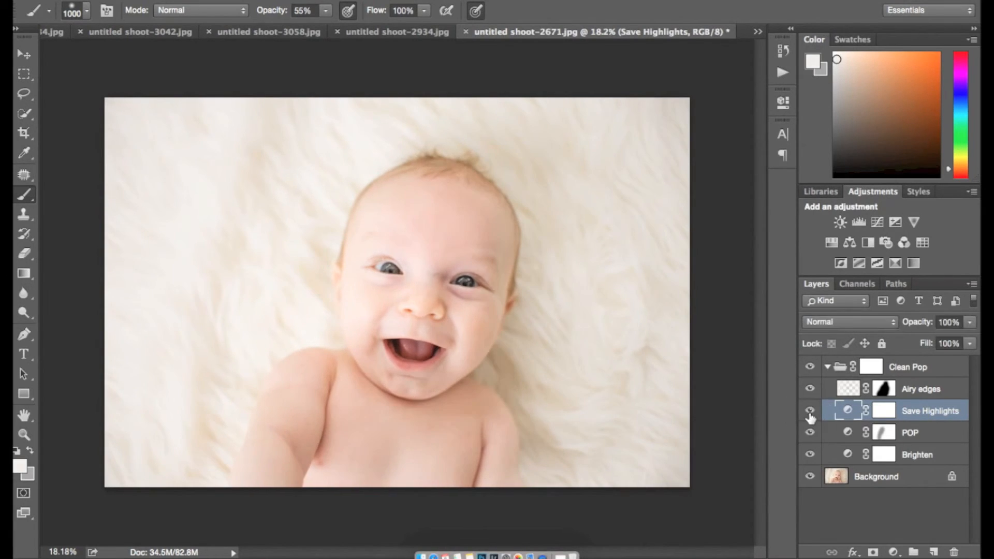
{"action": "left_click", "coordinate": [806, 441]}
{"action": "left_click", "coordinate": [811, 455]}
{"action": "left_click", "coordinate": [810, 390]}
{"action": "left_click", "coordinate": [810, 391]}
{"action": "left_click", "coordinate": [828, 366]}
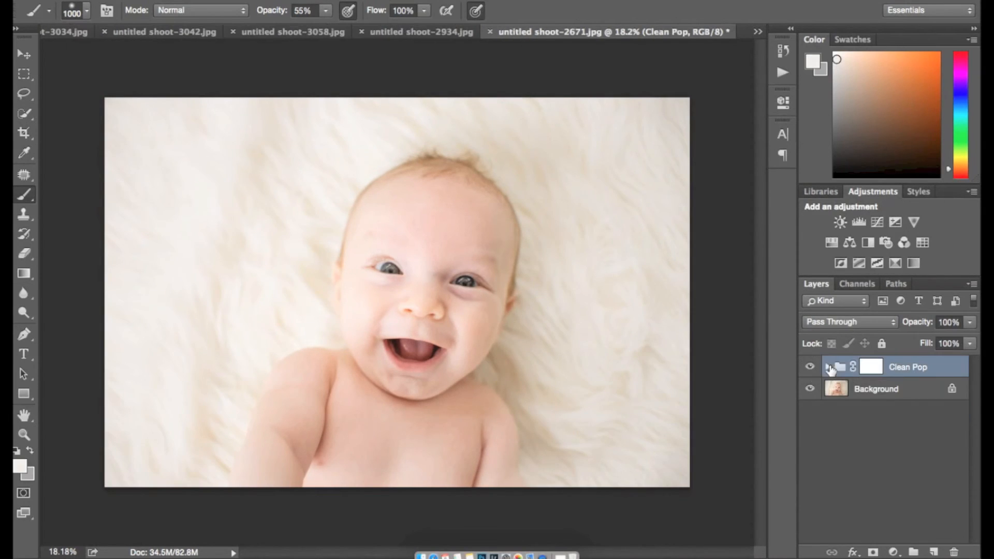
{"action": "left_click", "coordinate": [810, 368]}
{"action": "left_click", "coordinate": [810, 367]}
{"action": "left_click_drag", "start_coordinate": [912, 322], "coordinate": [950, 321]}
Step: Delete the Clean Pop group and replay the Fresh Pop action to rebuild it
{"action": "key", "text": "BackSpace"}
{"action": "left_click", "coordinate": [781, 72]}
{"action": "left_click", "coordinate": [691, 402]}
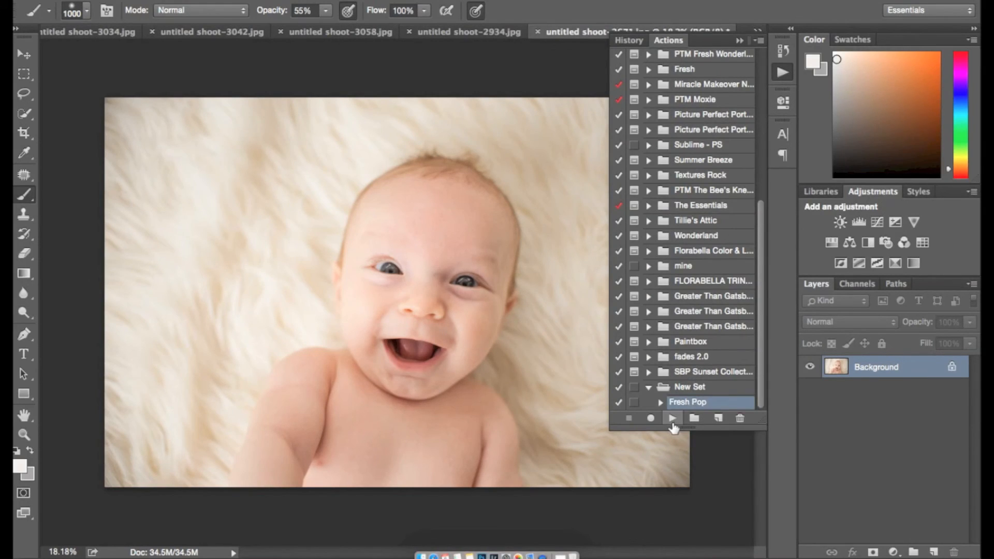
{"action": "left_click", "coordinate": [672, 419]}
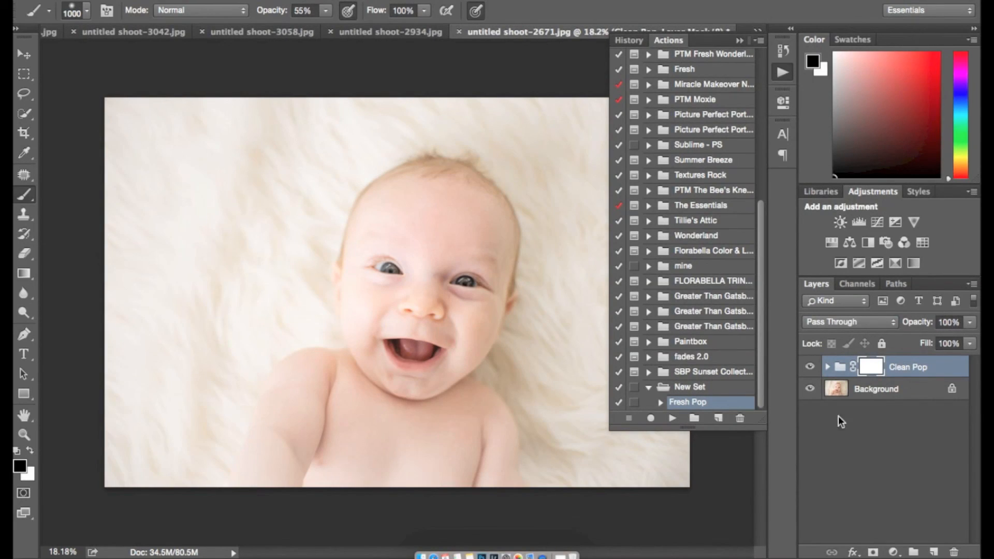
{"action": "left_click", "coordinate": [740, 41]}
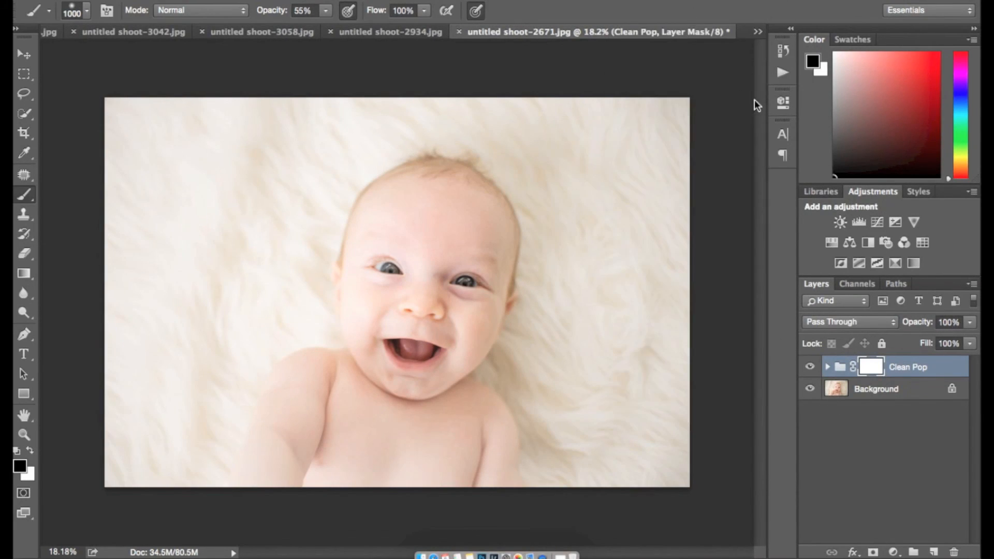
Step: Inspect the recreated Clean Pop group and its Airy edges layer, then delete the group
{"action": "left_click", "coordinate": [829, 367]}
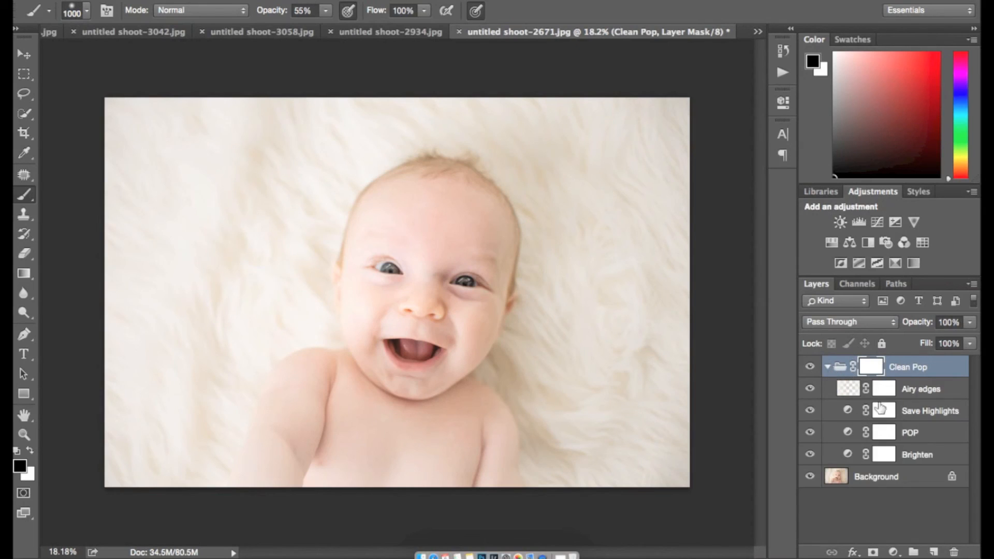
{"action": "left_click", "coordinate": [903, 388]}
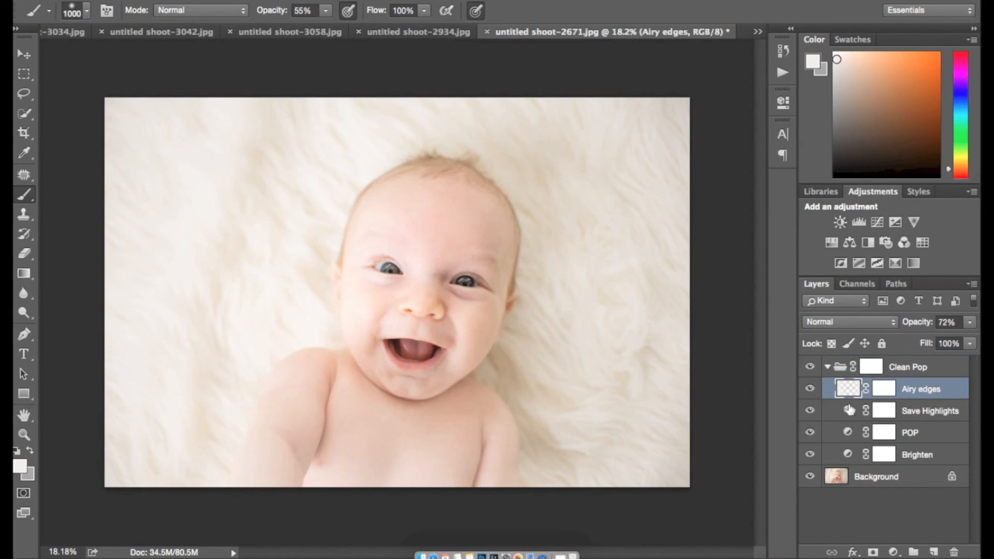
{"action": "left_click", "coordinate": [828, 367]}
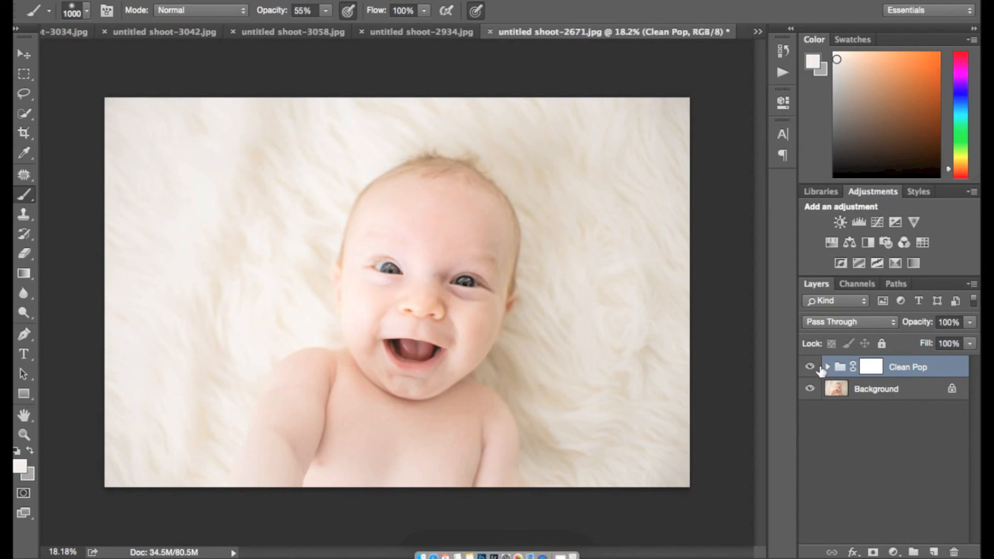
{"action": "left_click", "coordinate": [811, 367]}
{"action": "left_click", "coordinate": [811, 367]}
{"action": "key", "text": "Delete"}
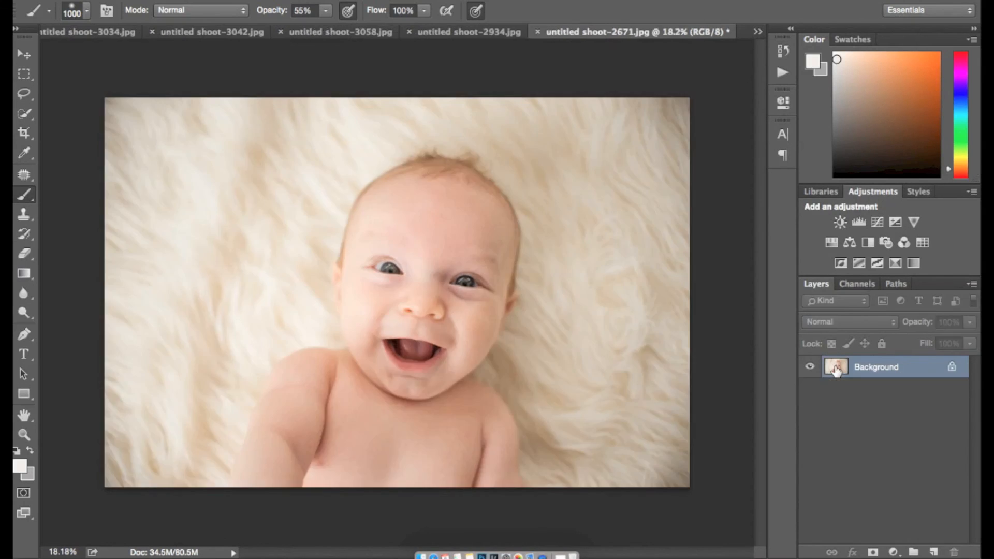